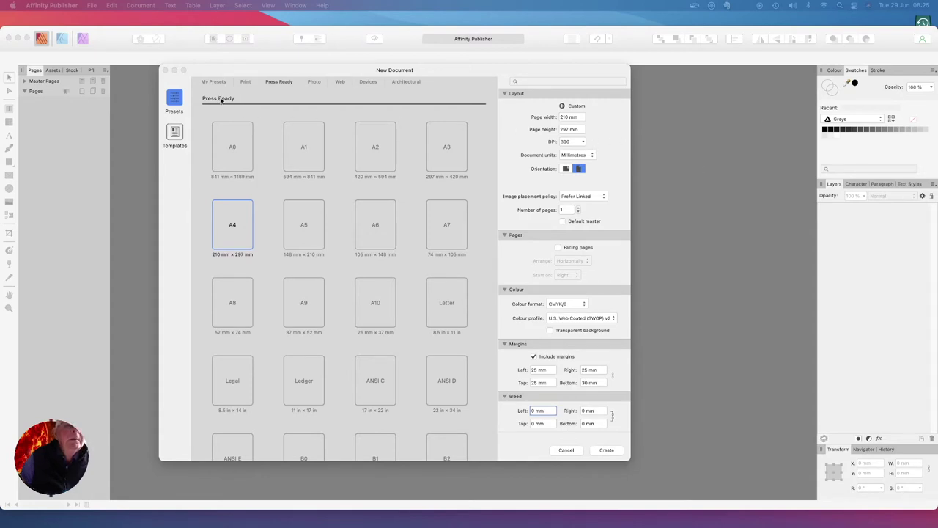
# Choose the A4 Press Ready page size and keep image placement at Prefer Linked
pyautogui.click(267, 87)
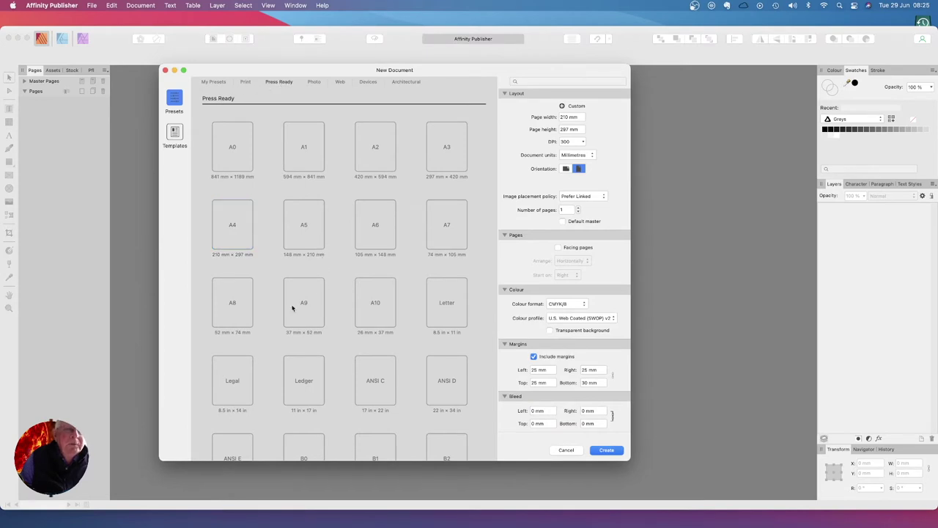
pyautogui.scroll(-1, 227, 233)
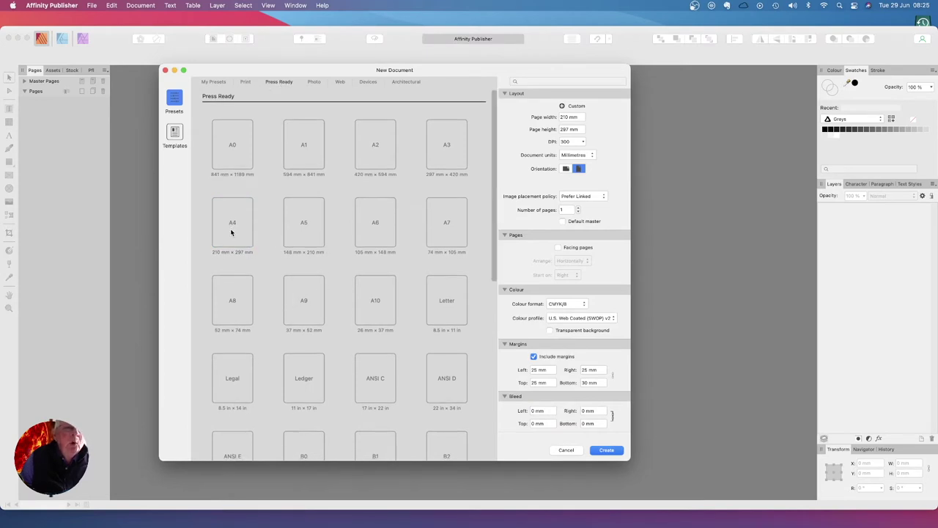
pyautogui.click(231, 232)
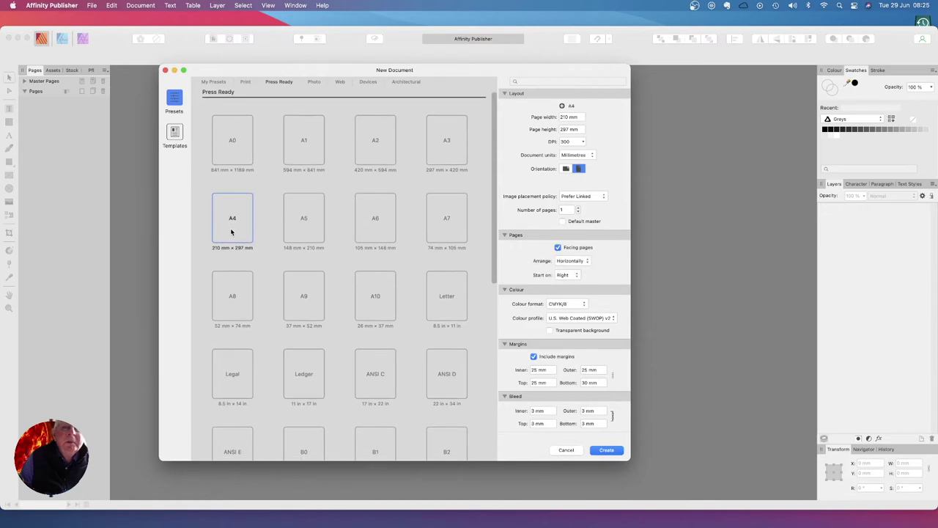
pyautogui.click(602, 197)
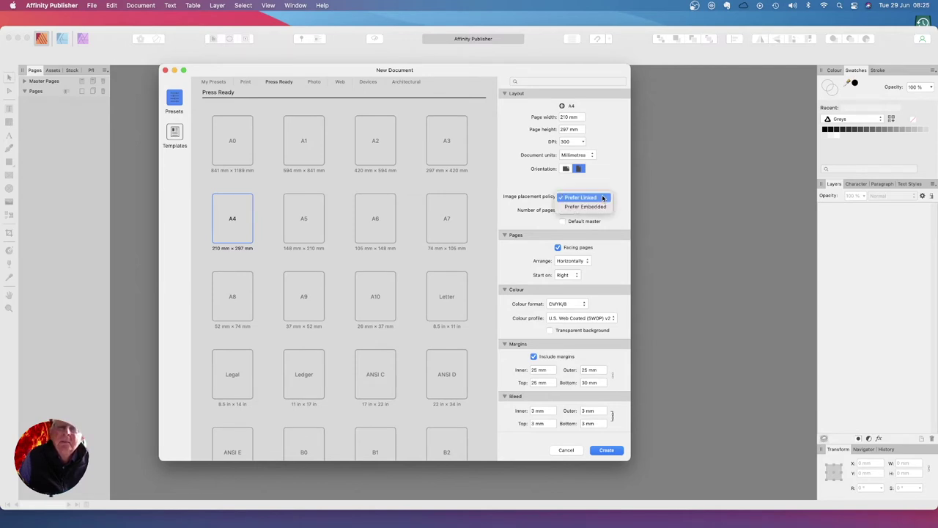
pyautogui.click(602, 197)
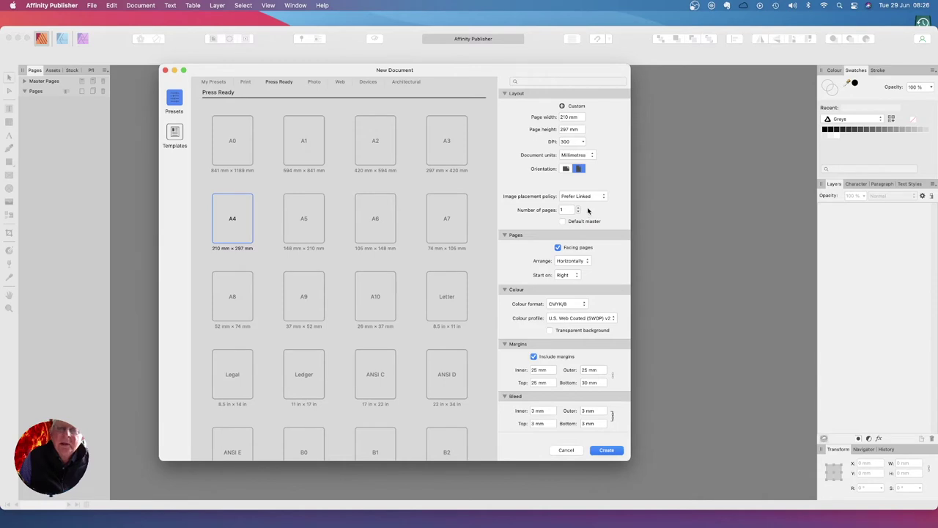
pyautogui.click(558, 247)
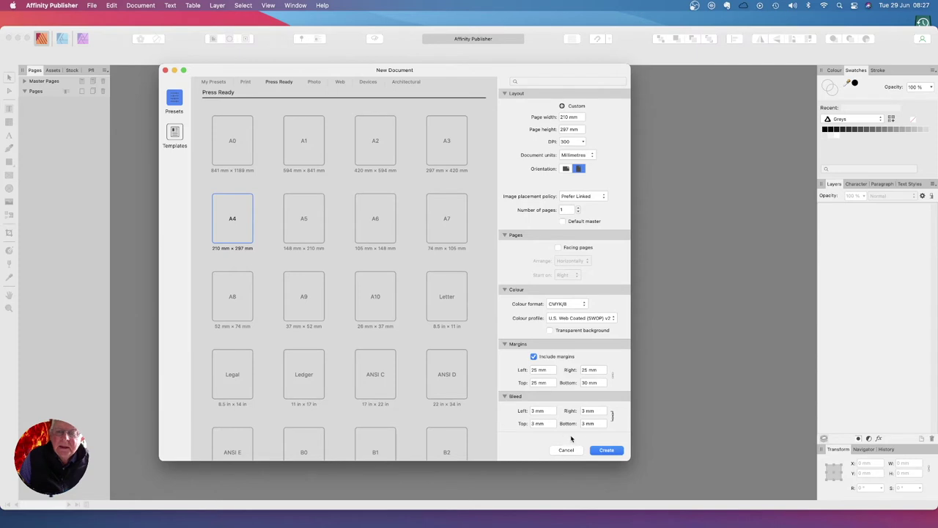
pyautogui.click(607, 450)
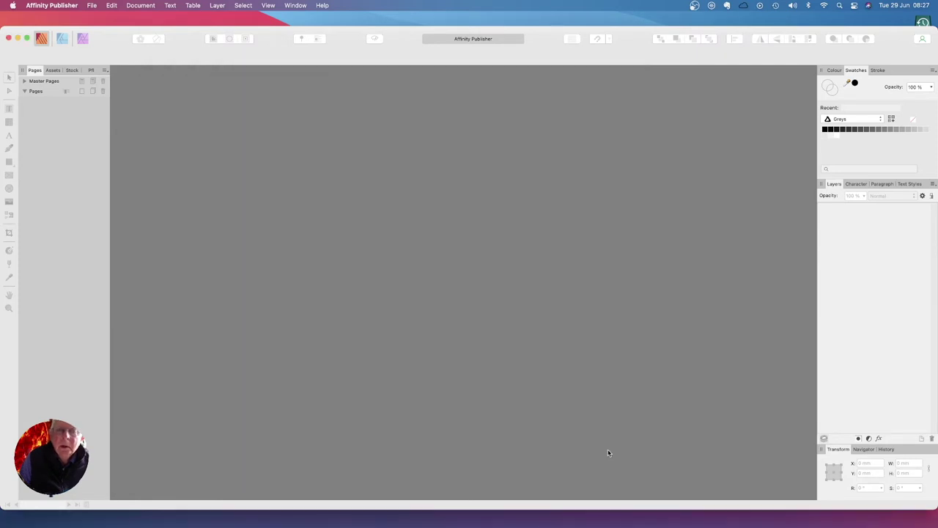
# Glance at the master pages, collapse them, and select the Page 1 thumbnail
pyautogui.click(25, 81)
pyautogui.click(25, 82)
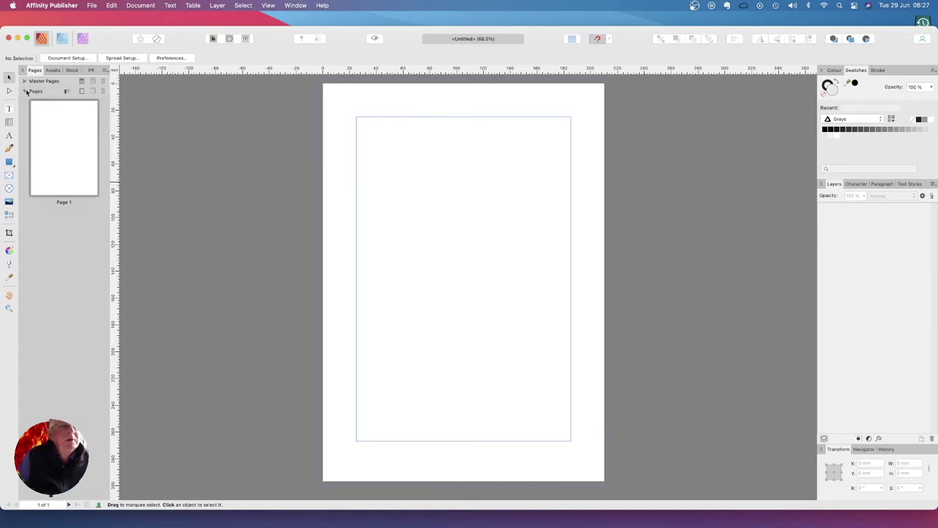
pyautogui.click(72, 153)
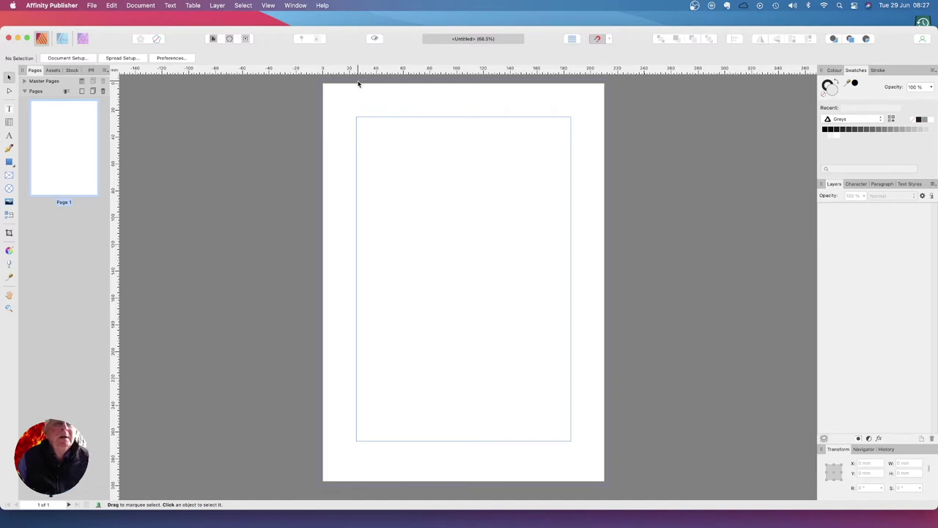
# In Document Setup's Bleed settings, change the bleed guide colour to a strong bright red
pyautogui.click(77, 60)
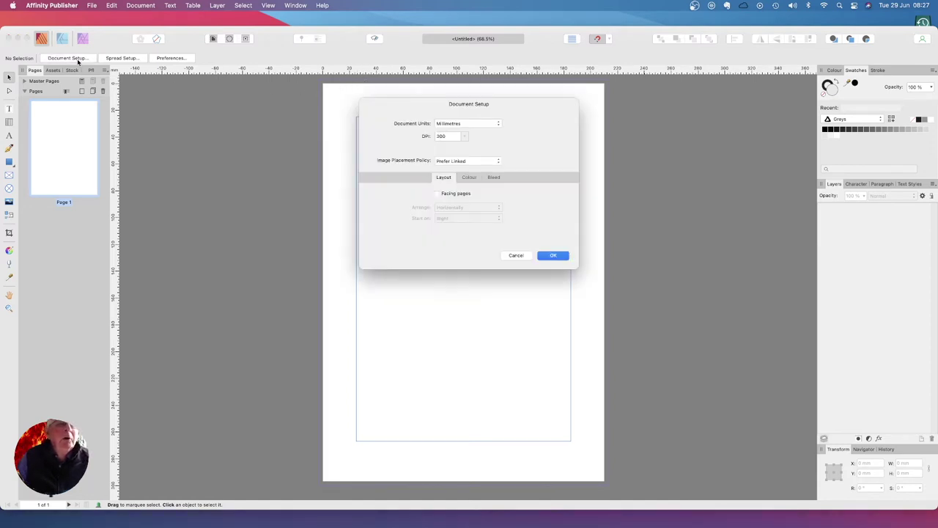
pyautogui.click(494, 177)
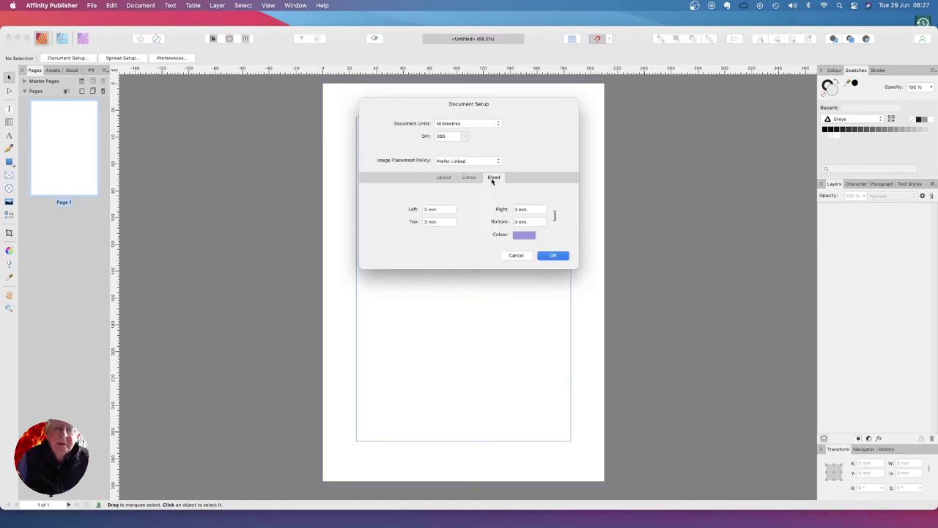
pyautogui.click(522, 235)
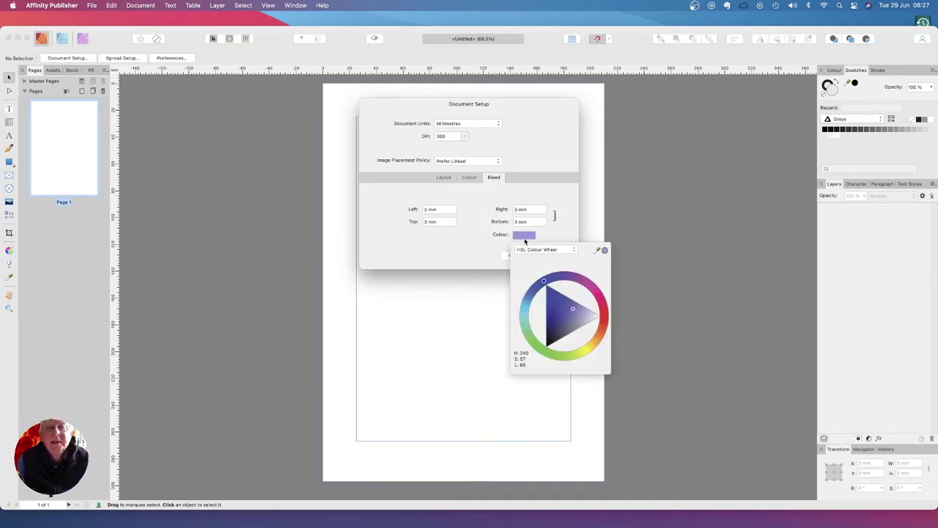
pyautogui.click(605, 317)
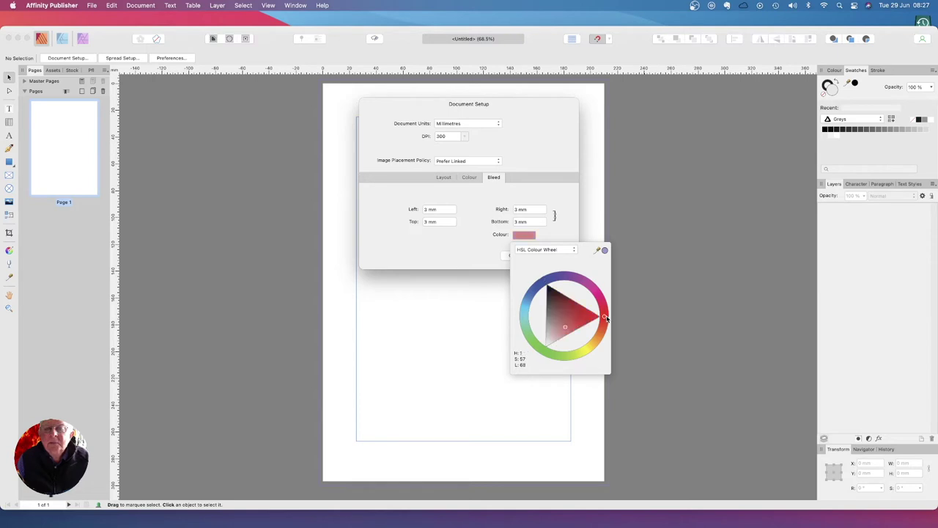
pyautogui.click(598, 318)
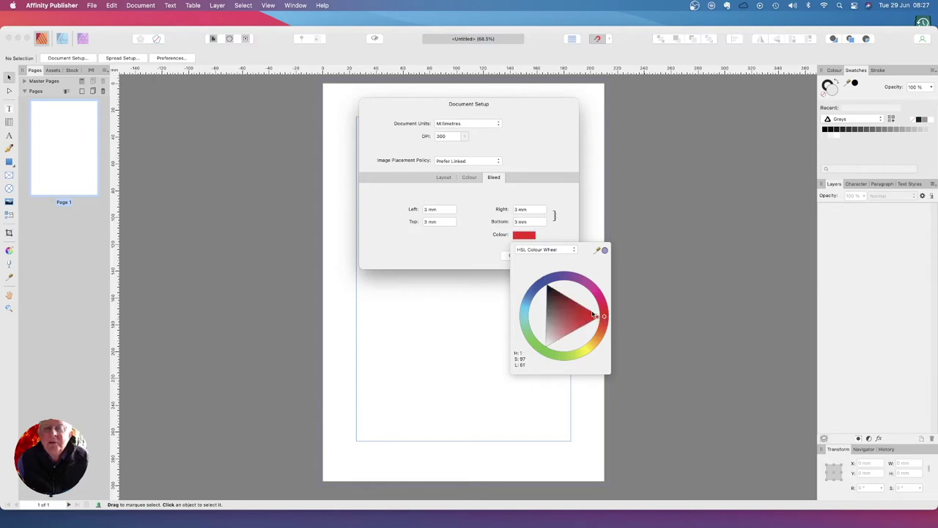
pyautogui.click(570, 232)
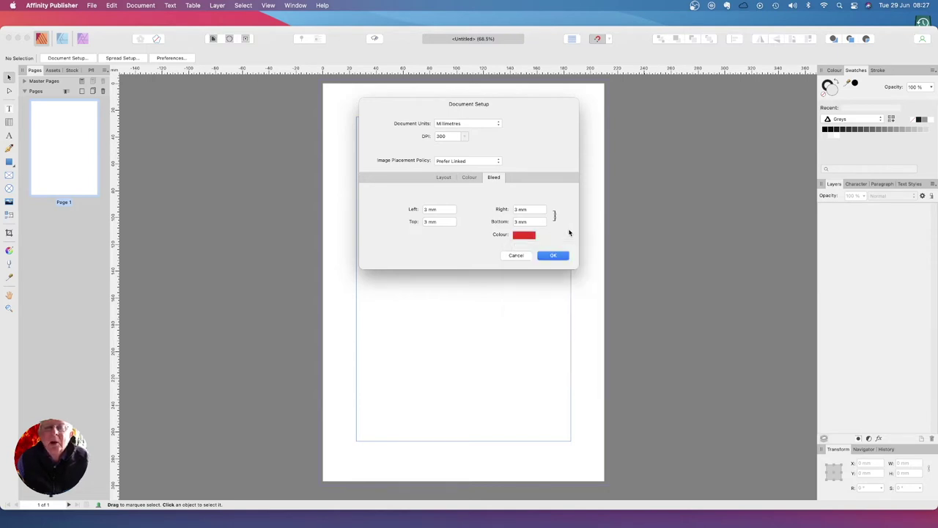
pyautogui.click(553, 256)
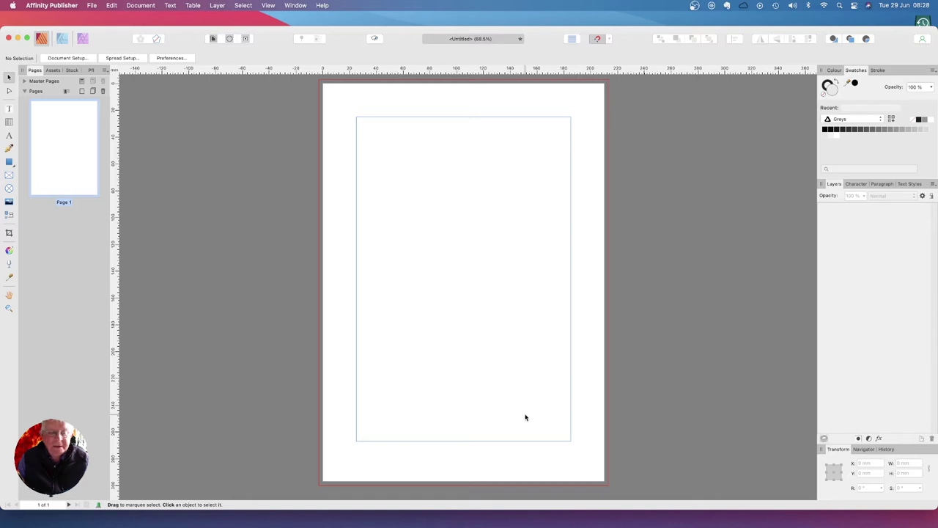
pyautogui.hscroll(1, 440, 389)
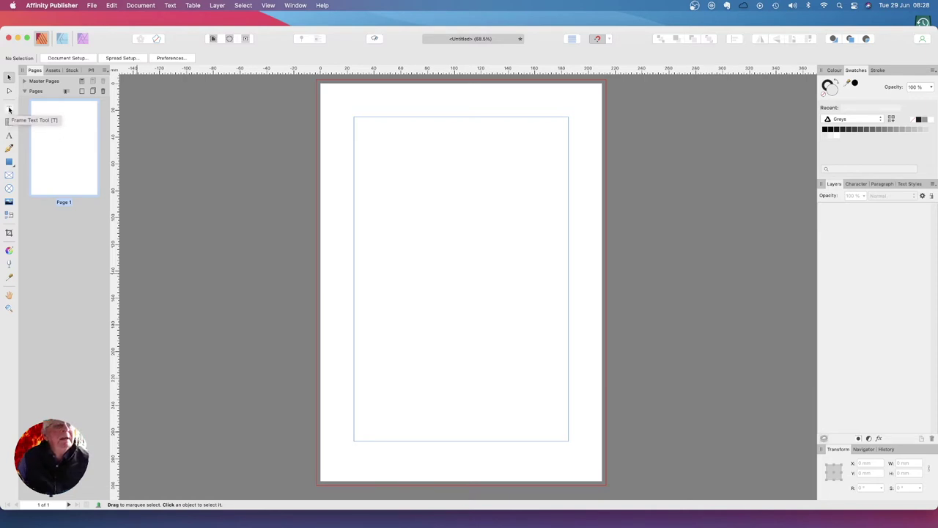
# Pick the Frame Text Tool and, after browsing the font list, set the font to Chivo Bold
pyautogui.click(9, 109)
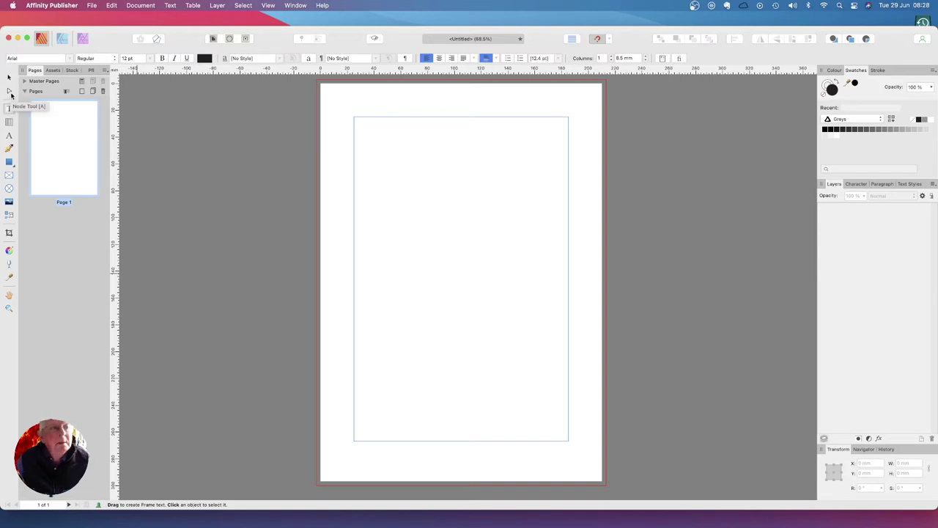
pyautogui.click(30, 58)
pyautogui.write('Amaranth')
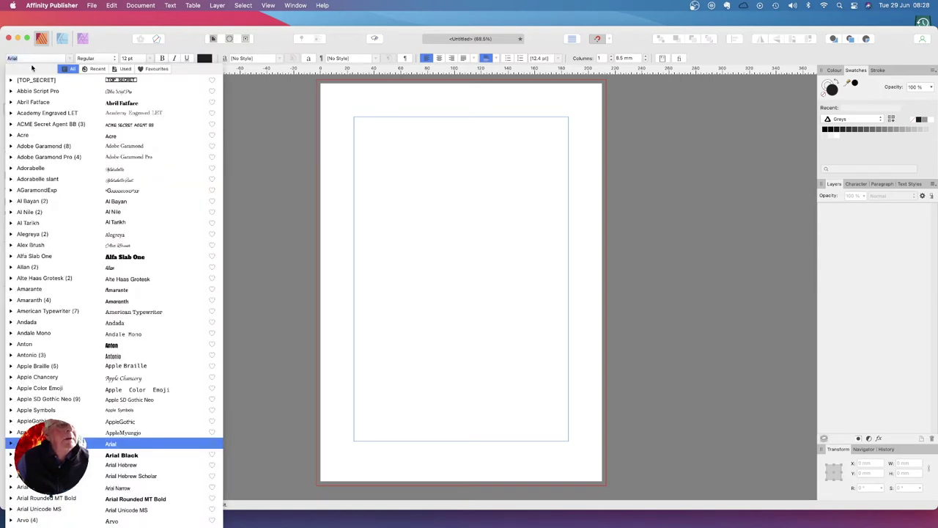
pyautogui.press('Down')
pyautogui.press('Down')
pyautogui.press('Down')
pyautogui.press('Down')
pyautogui.press('Down')
pyautogui.press('Down')
pyautogui.press('Down')
pyautogui.press('Down')
pyautogui.press('Down')
pyautogui.press('Down')
pyautogui.press('Down')
pyautogui.press('Down')
pyautogui.press('Down')
pyautogui.press('Down')
pyautogui.press('Down')
pyautogui.press('Down')
pyautogui.press('Down')
pyautogui.press('Down')
pyautogui.press('Down')
pyautogui.press('Down')
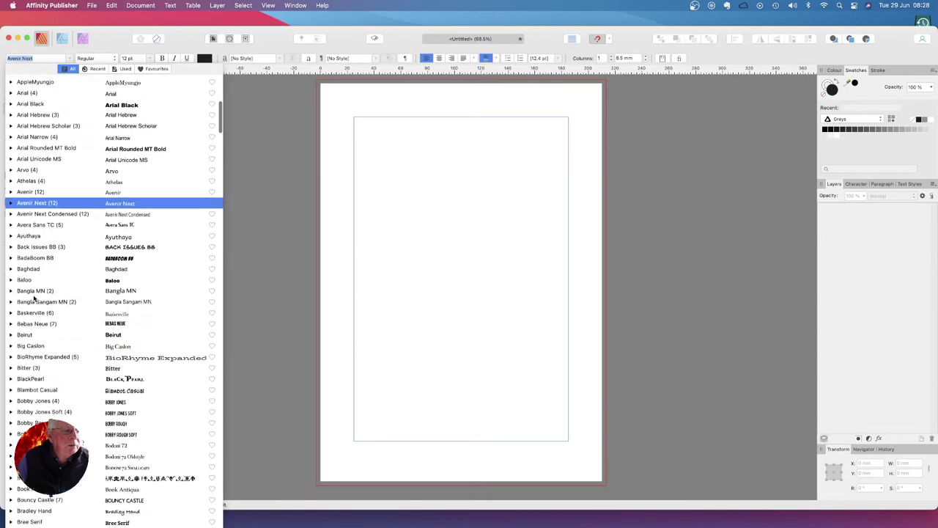
pyautogui.scroll(-10, 33, 298)
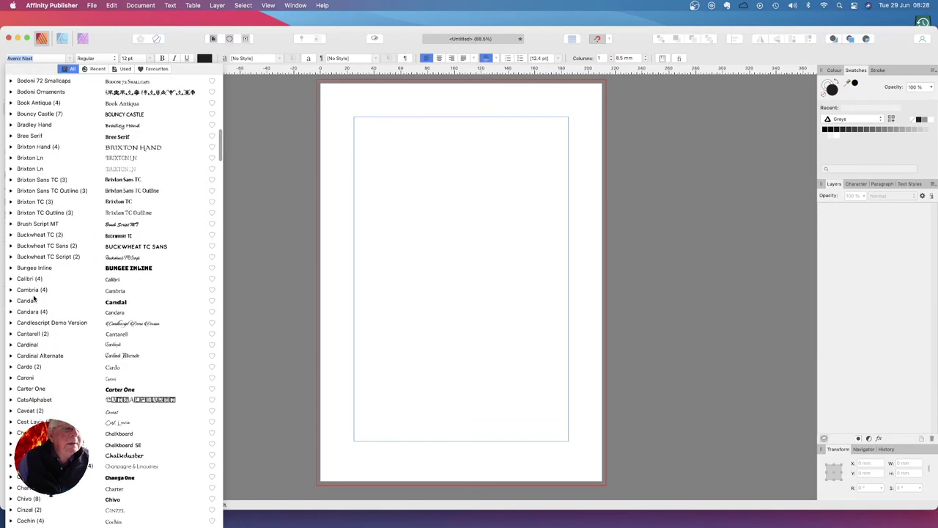
pyautogui.click(35, 301)
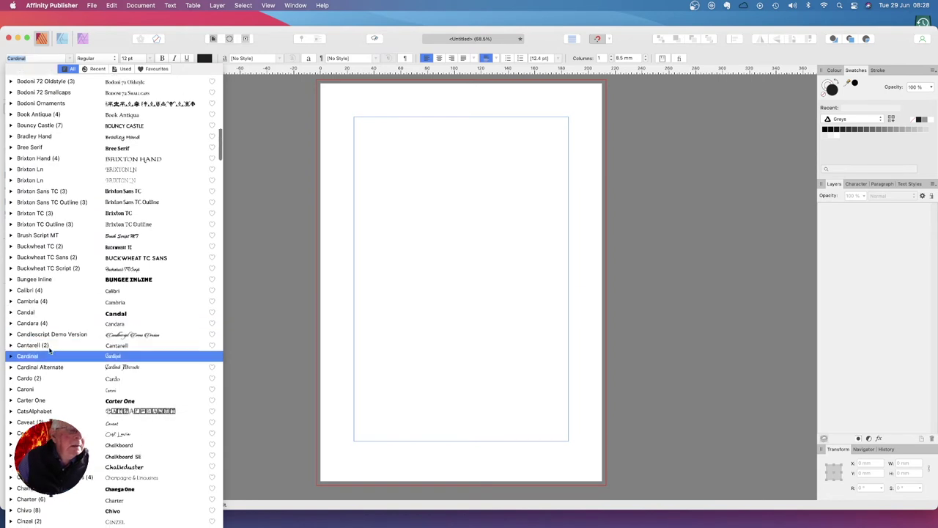
pyautogui.scroll(-3, 48, 360)
pyautogui.scroll(-4, 48, 362)
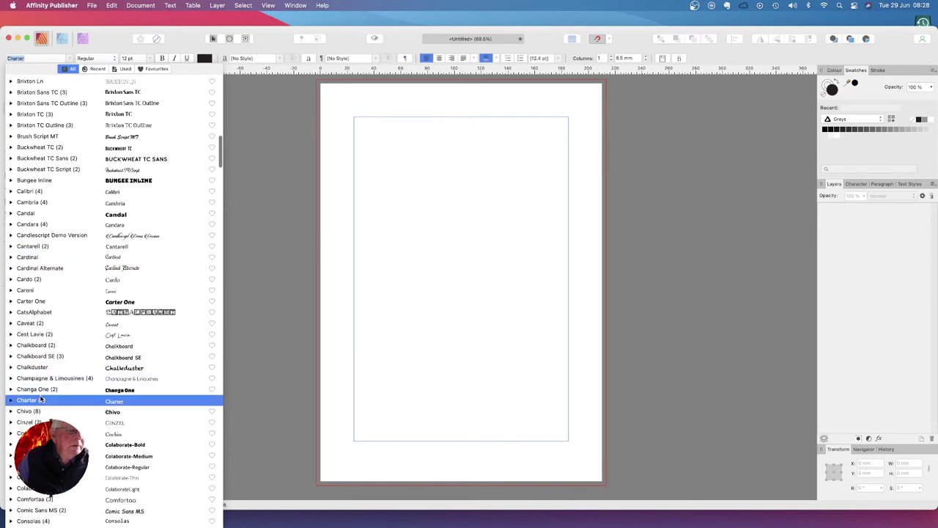
pyautogui.click(24, 413)
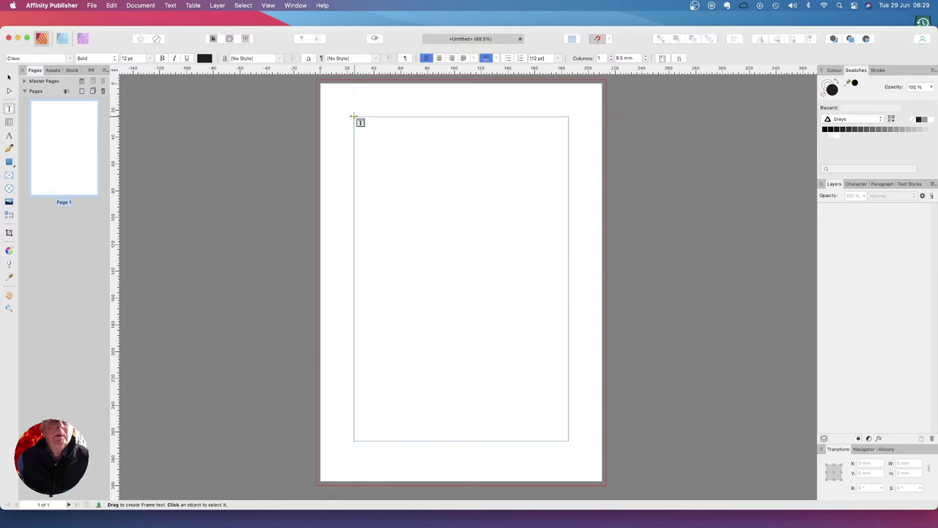
# Draw an 85.6 × 27.7 mm text frame from the top-left margin corner at X 25, Y 25 mm
pyautogui.moveTo(367, 125); pyautogui.dragTo(469, 154)
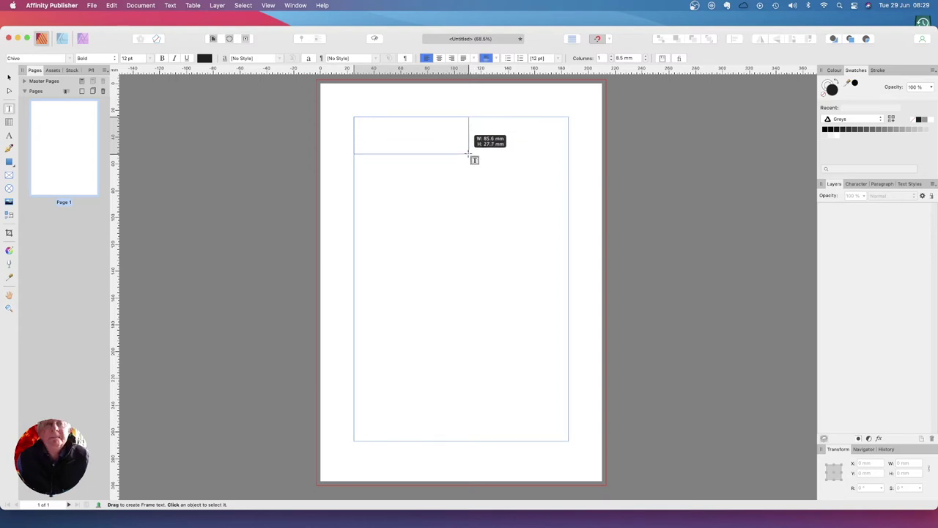
pyautogui.moveTo(469, 154); pyautogui.dragTo(468, 154)
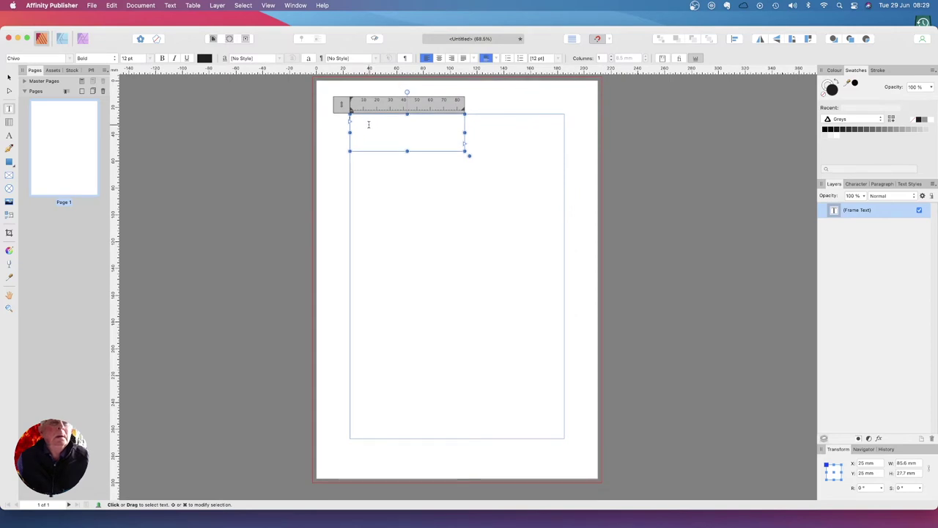
pyautogui.scroll(-1, 374, 126)
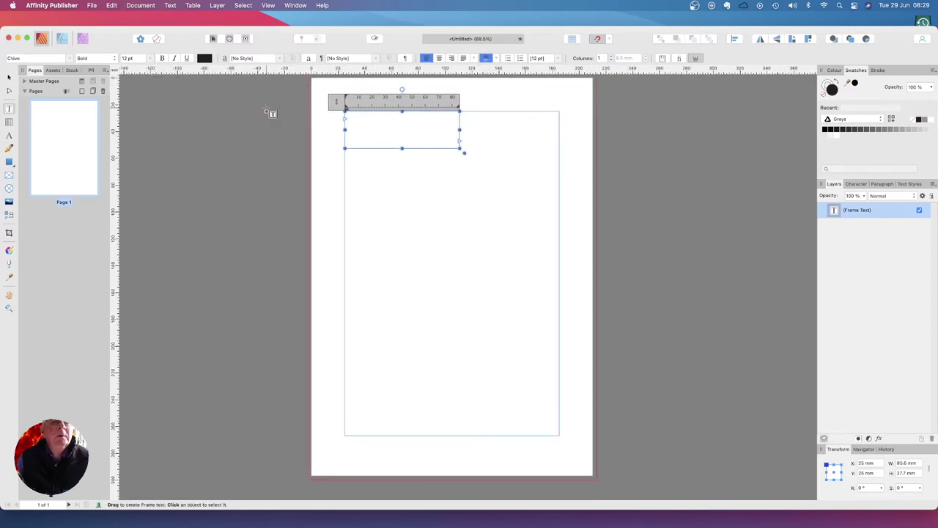
pyautogui.click(134, 58)
# Set the size to 14 pt and type 'Kopstner Browne Architects' in bold into the frame
pyautogui.click(150, 58)
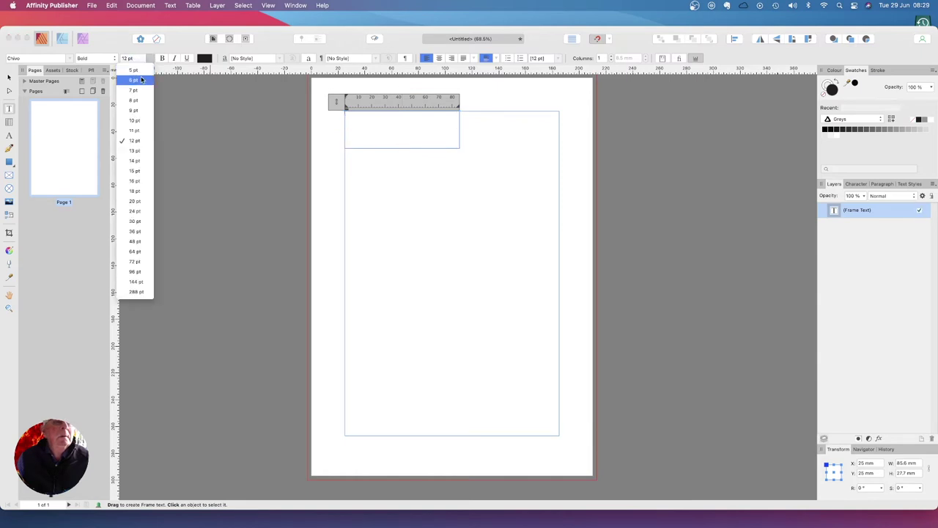
pyautogui.click(138, 162)
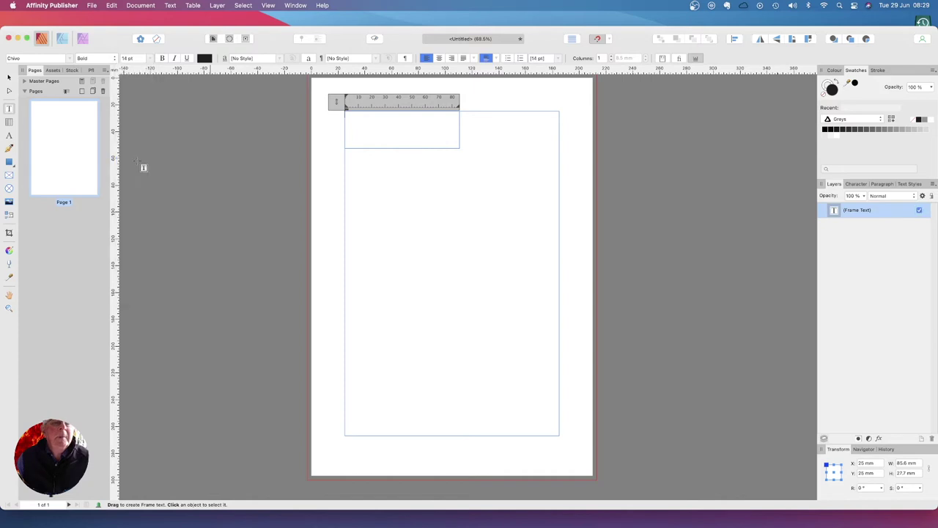
pyautogui.hscroll(-1, 360, 119)
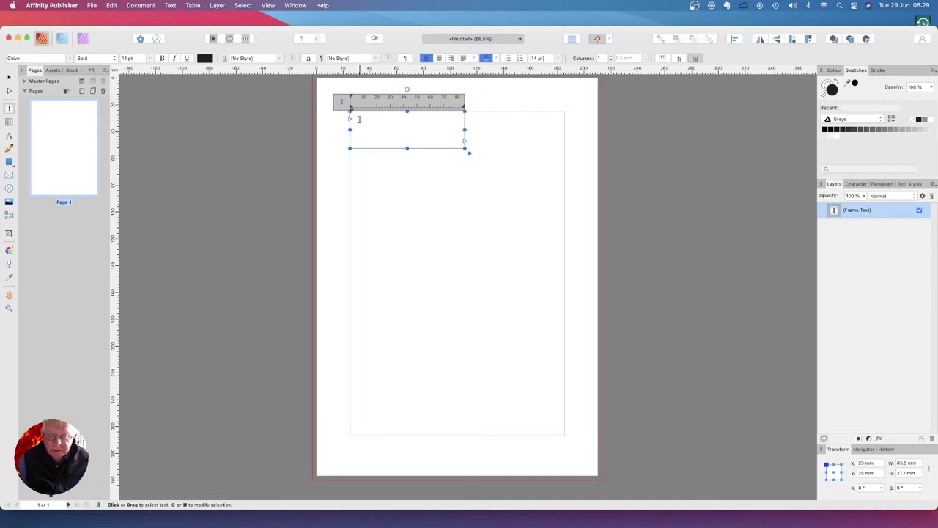
pyautogui.click(360, 119)
pyautogui.write('Kopstner')
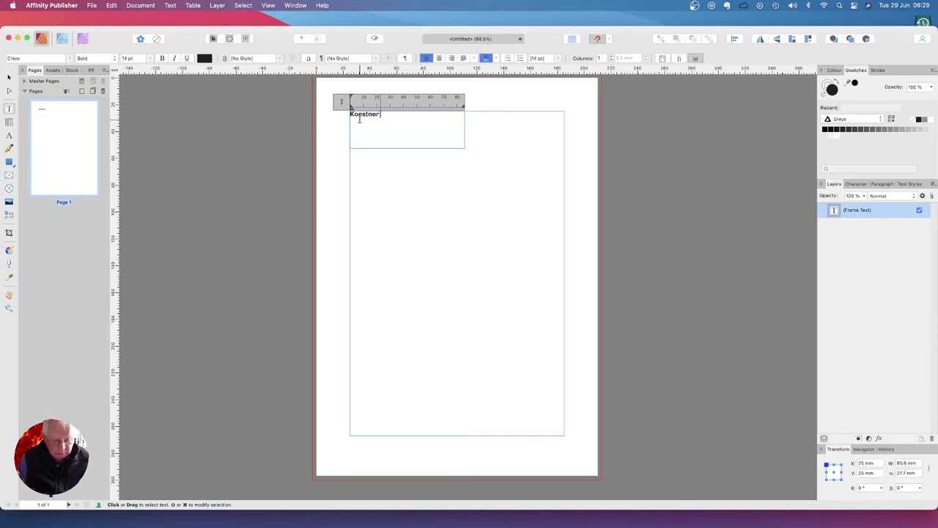
pyautogui.write(' Brown')
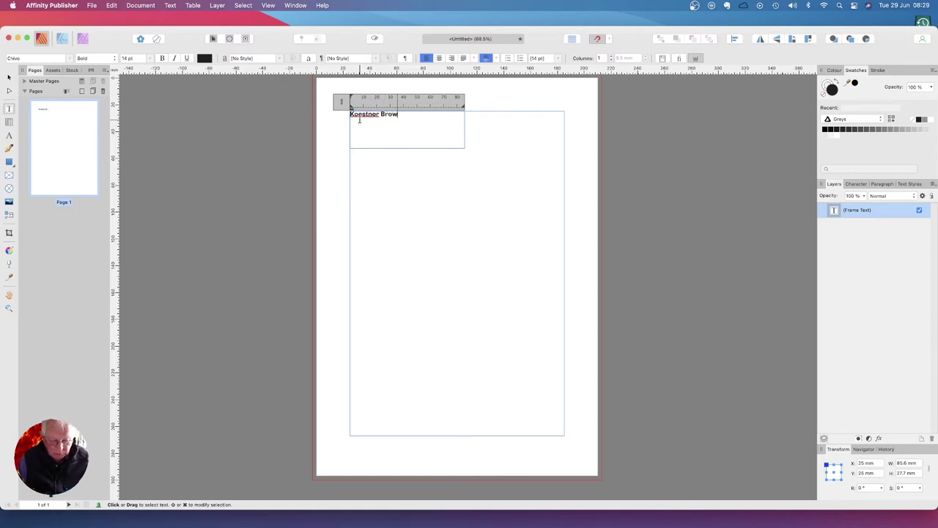
pyautogui.write('e')
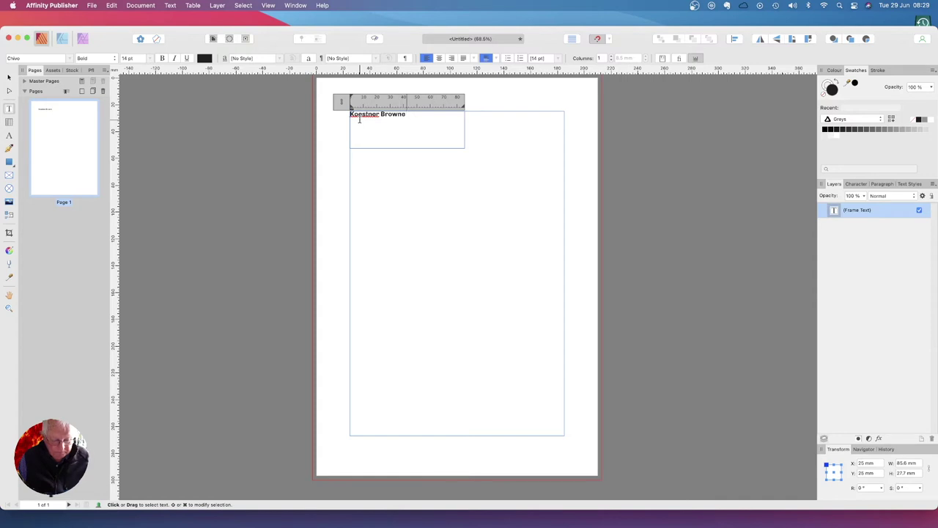
pyautogui.write(' Ar')
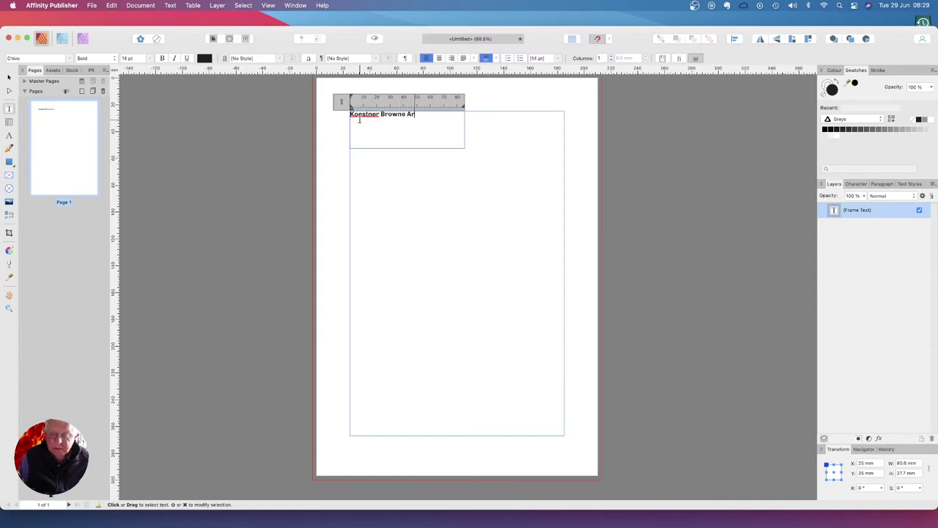
pyautogui.write('chite')
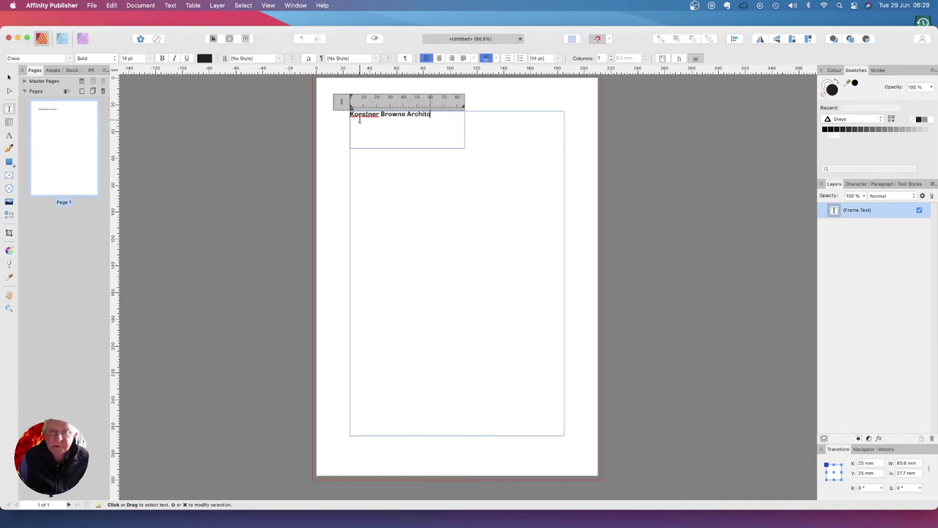
pyautogui.write('cts')
pyautogui.press('Escape')
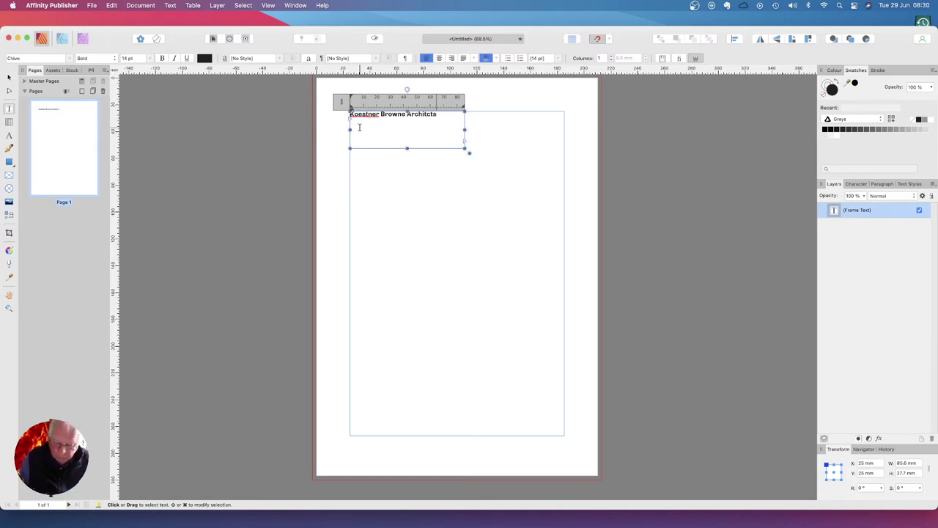
pyautogui.press('super+b')
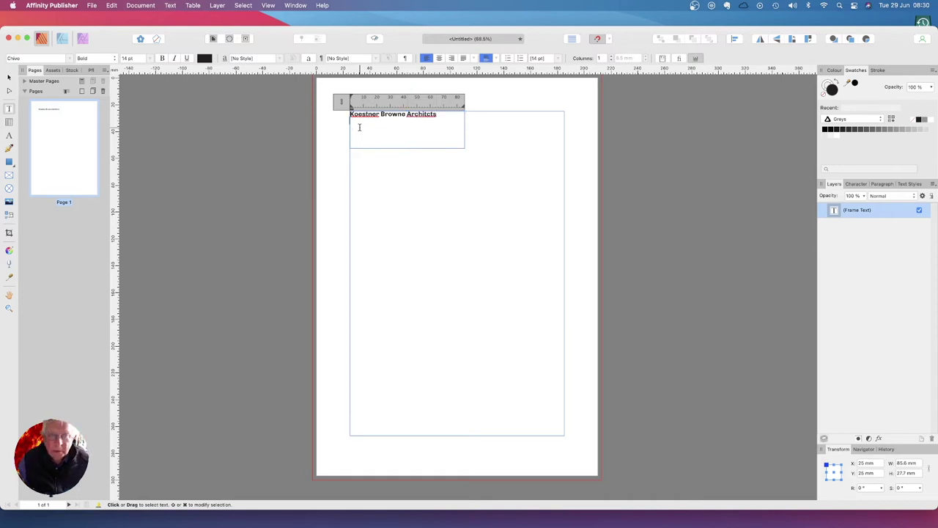
# Switch to Regular weight and add the firm's street and town/postcode on two lines below
pyautogui.press('Escape')
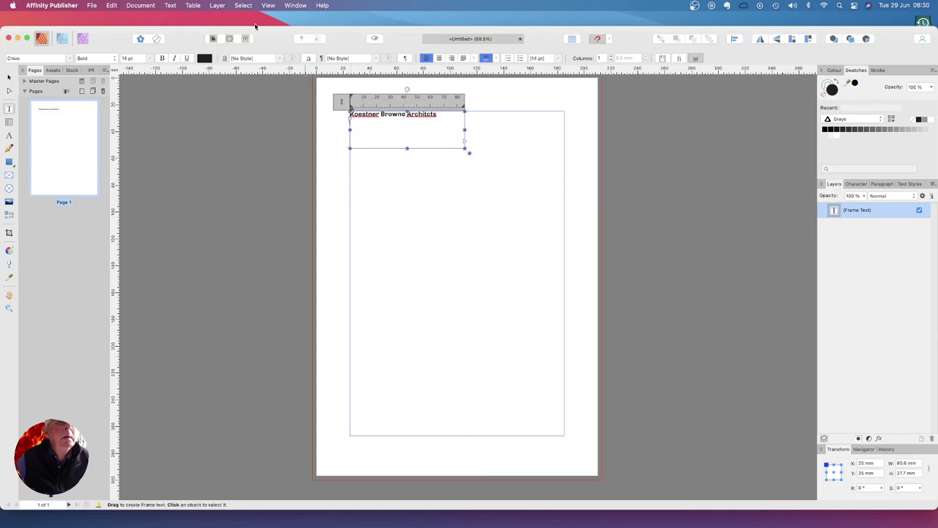
pyautogui.click(107, 59)
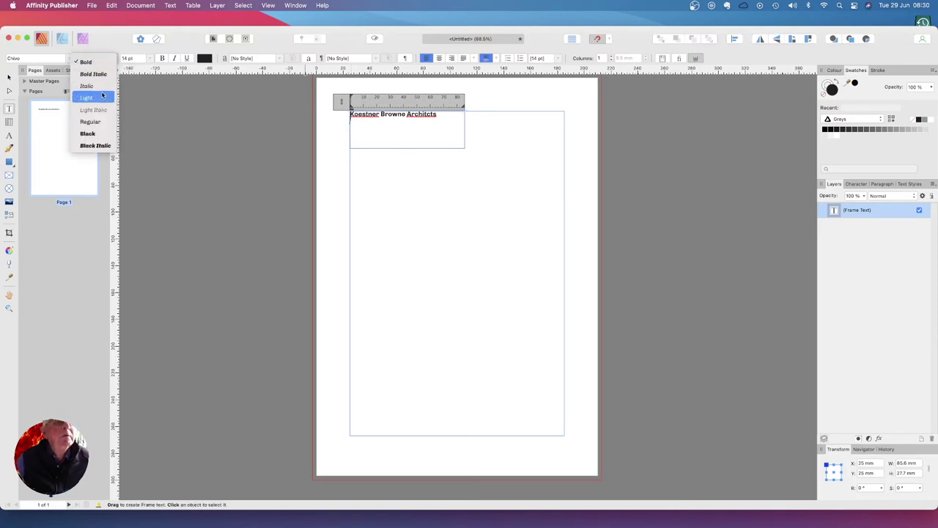
pyautogui.click(98, 126)
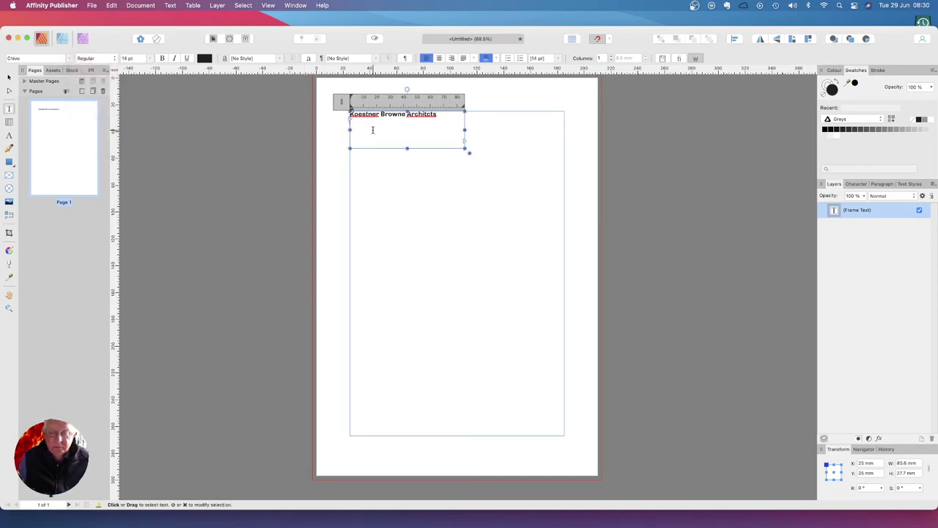
pyautogui.press('Return')
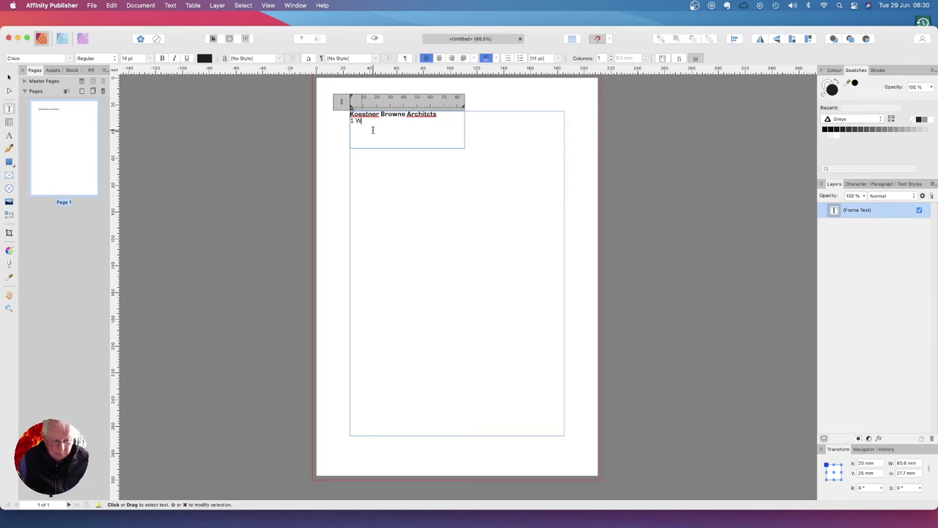
pyautogui.write('1 Wilford')
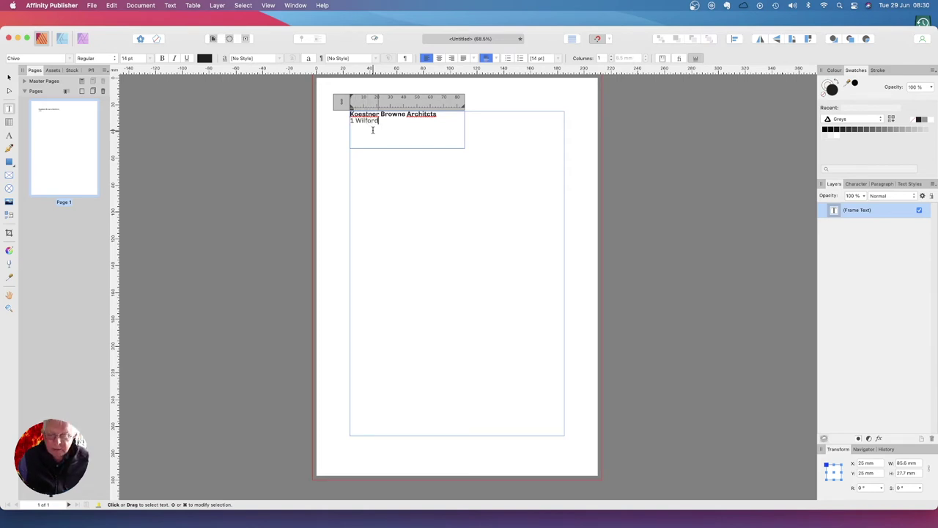
pyautogui.write(' Rise,')
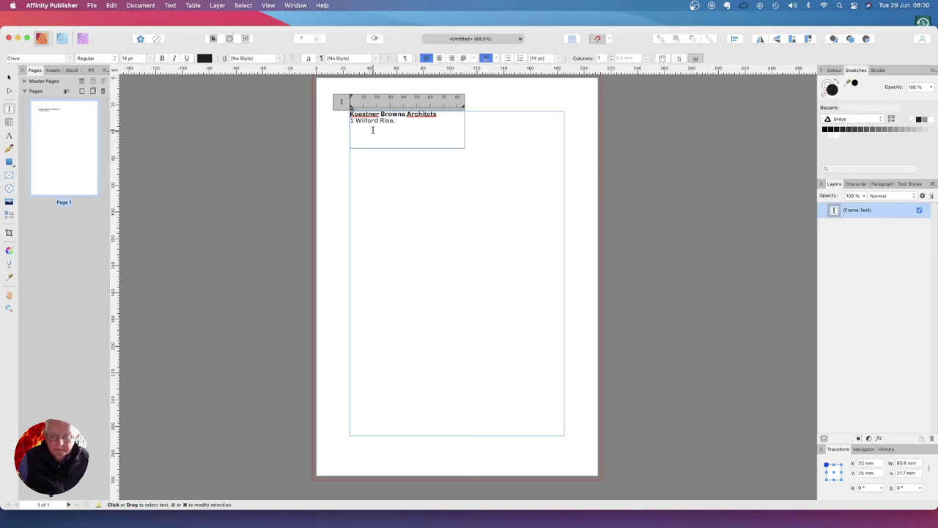
pyautogui.write('tti')
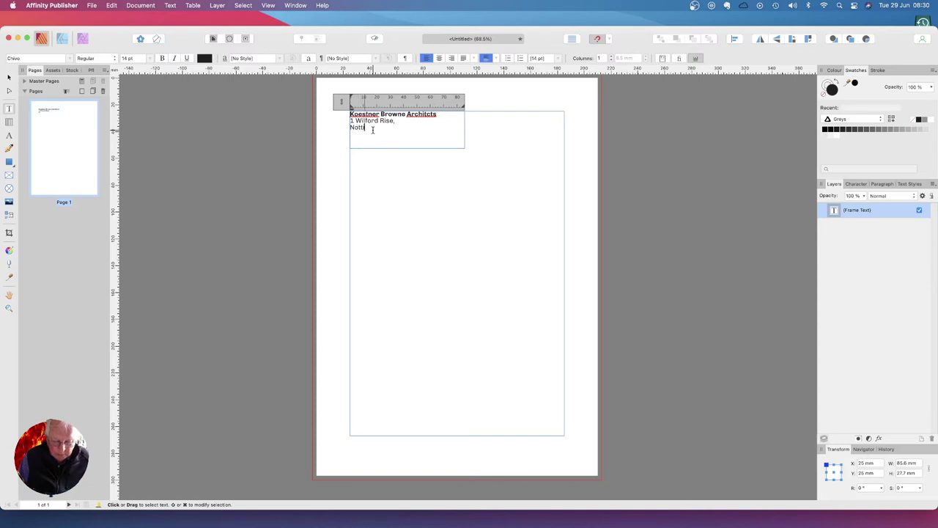
pyautogui.write('ngham N')
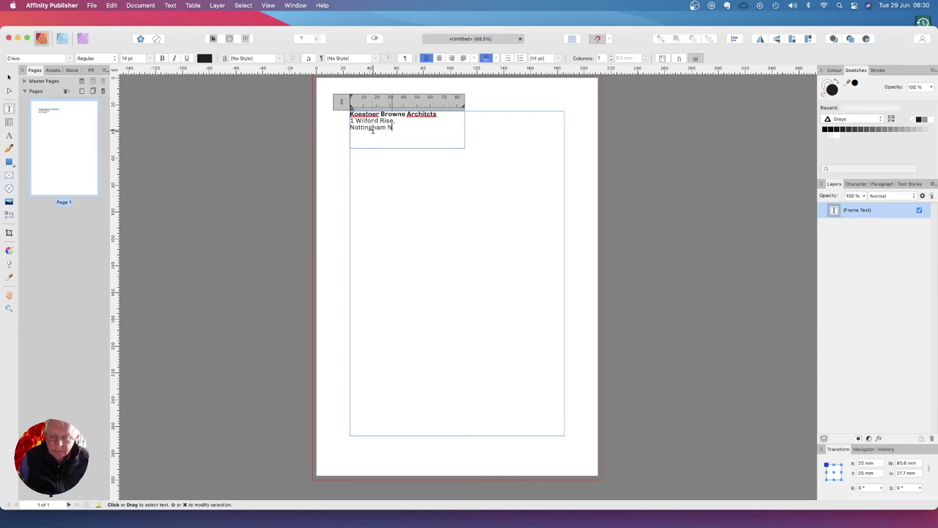
pyautogui.write('G')
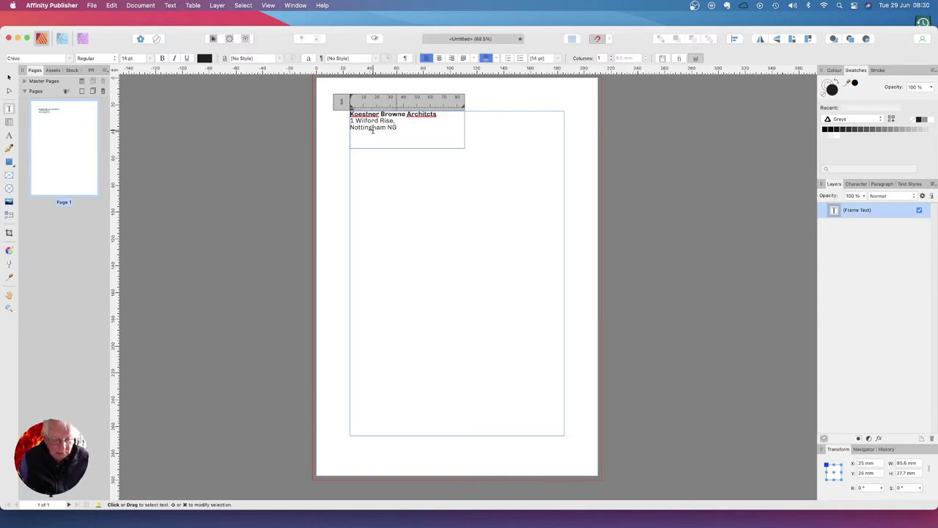
pyautogui.write('37 1AD')
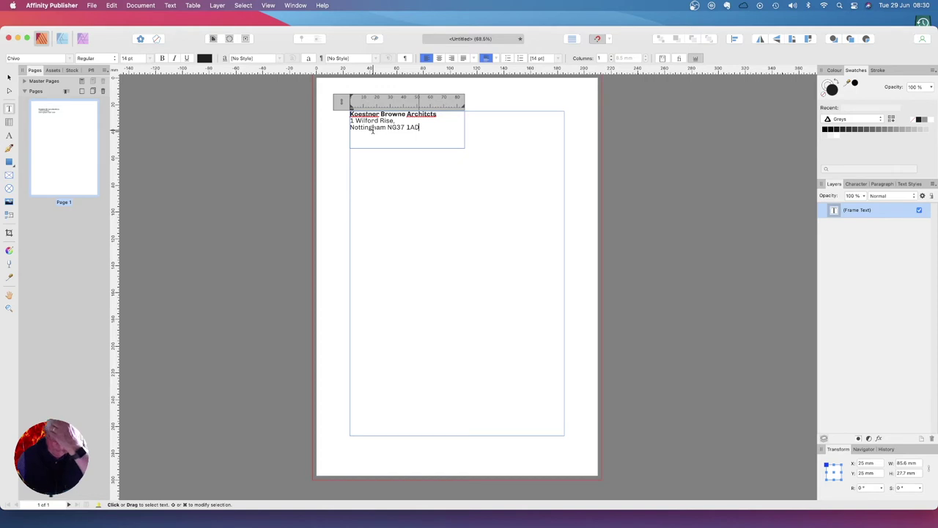
pyautogui.press('Escape')
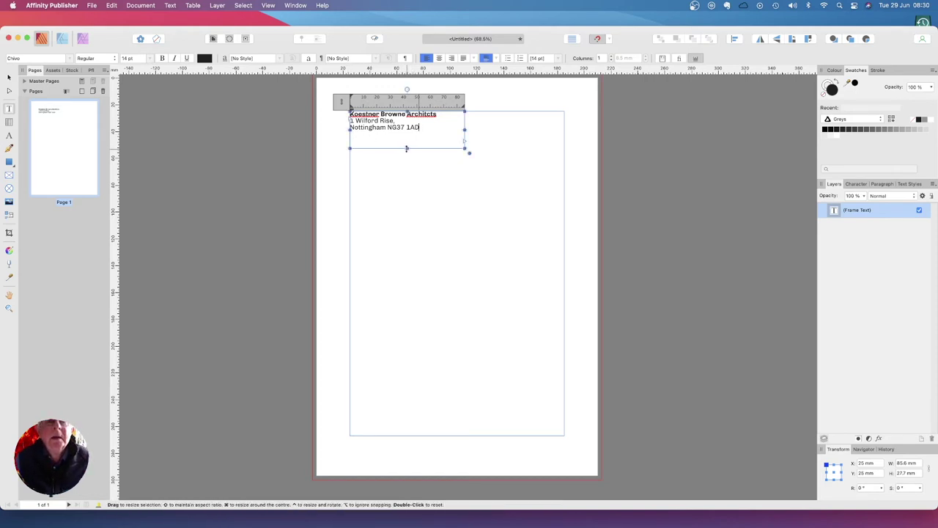
# Trim the header frame to its text, 66 mm wide, and start entering the 16 mm height
pyautogui.moveTo(407, 146); pyautogui.dragTo(407, 133)
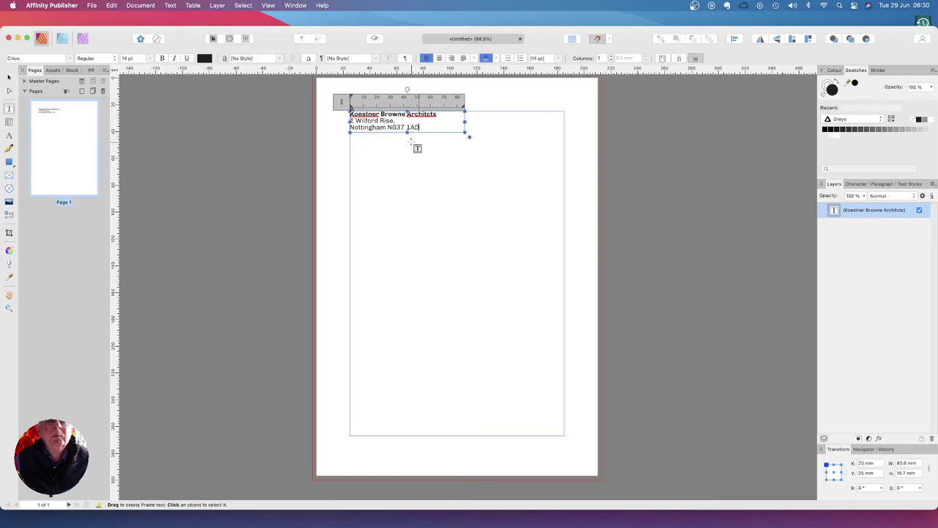
pyautogui.click(451, 127)
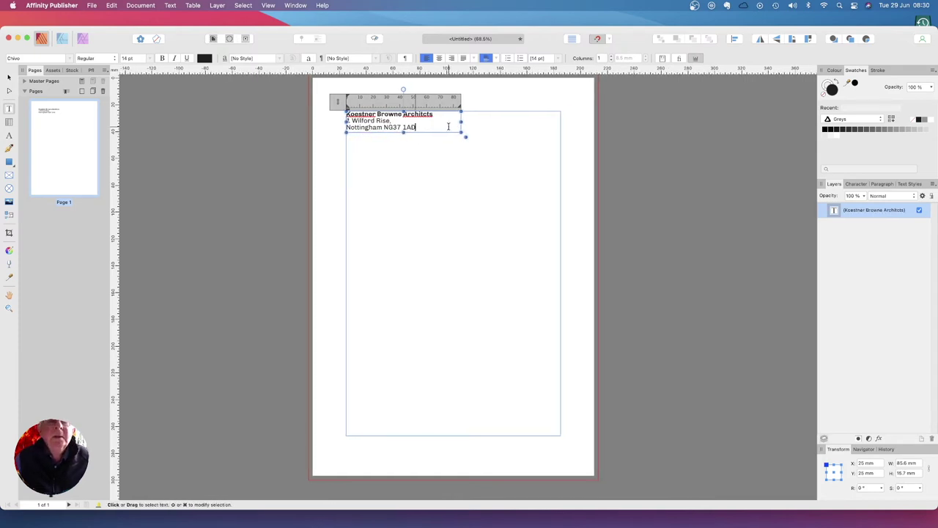
pyautogui.moveTo(461, 123); pyautogui.dragTo(436, 122)
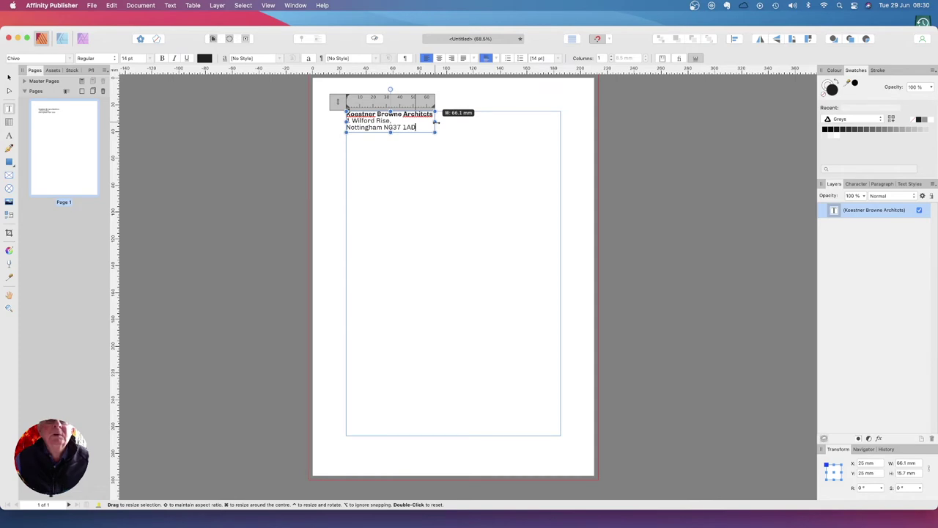
pyautogui.moveTo(436, 123); pyautogui.dragTo(437, 122)
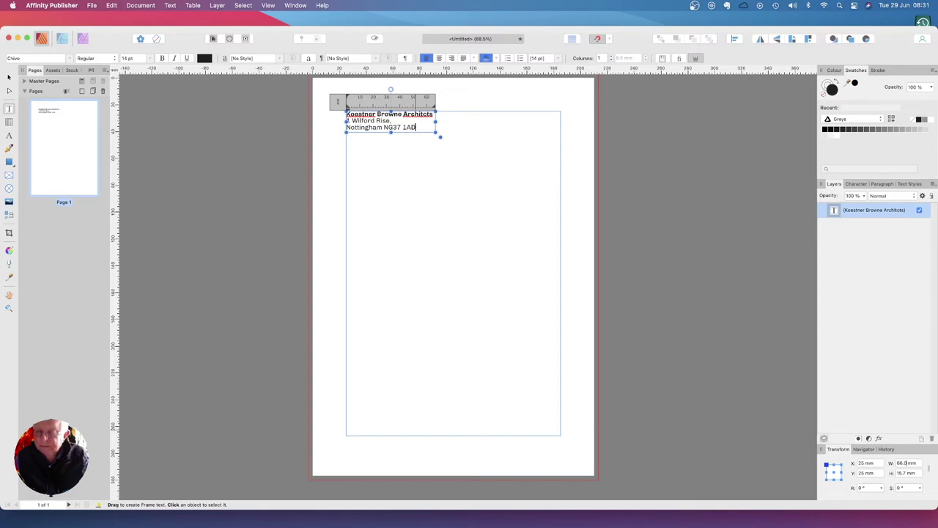
pyautogui.press('Return')
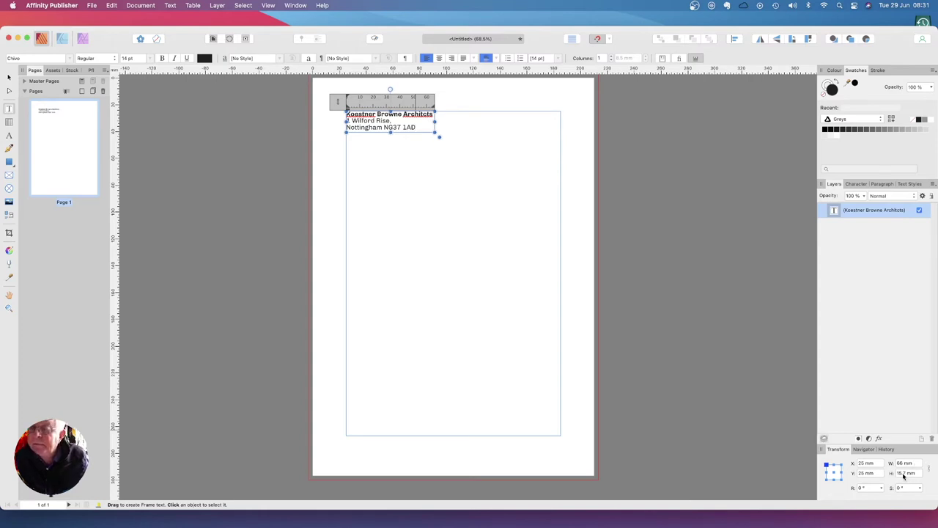
pyautogui.doubleClick(903, 474)
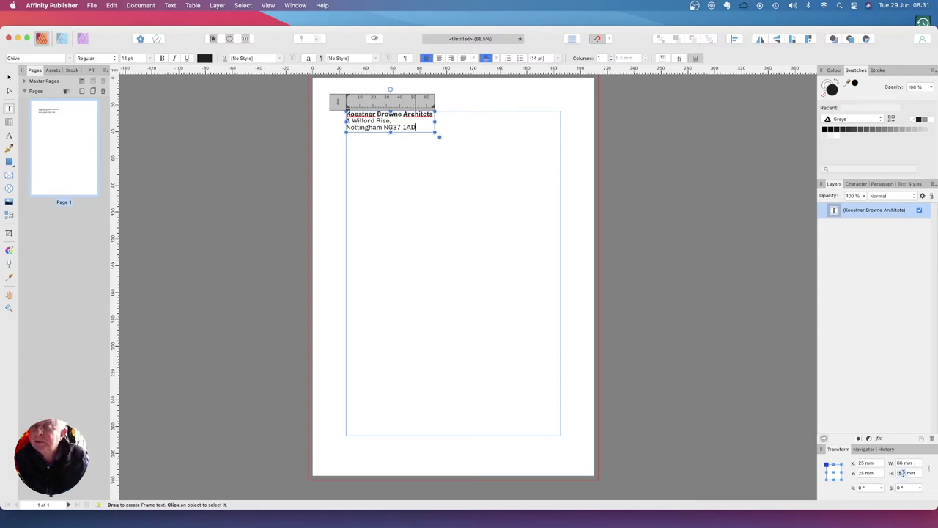
pyautogui.write('1')
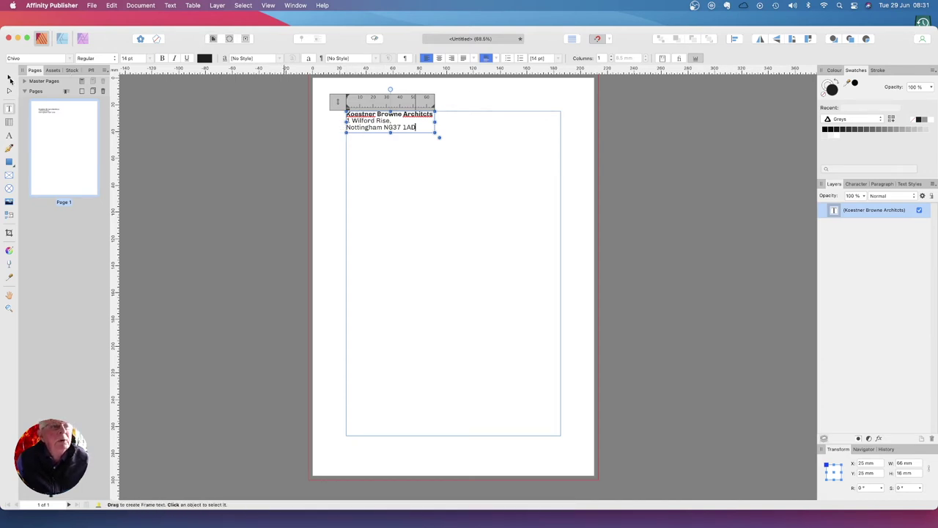
pyautogui.click(8, 76)
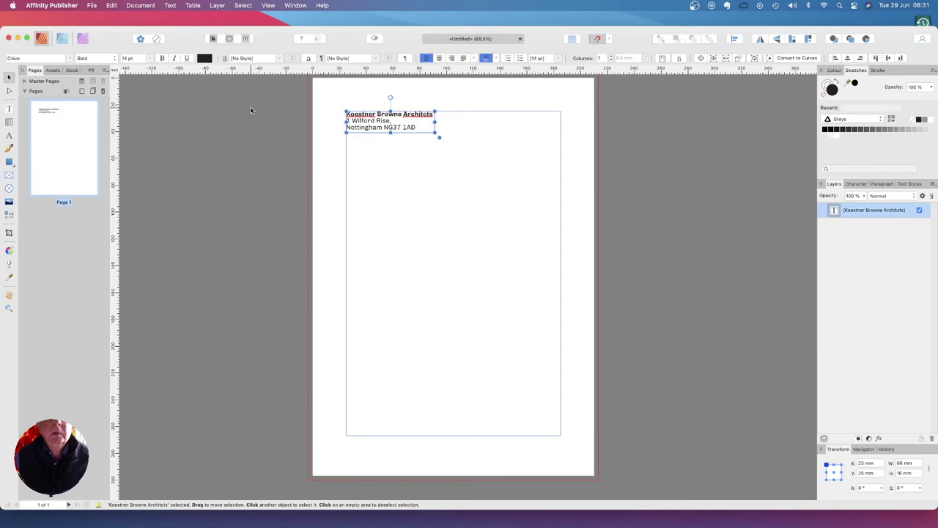
pyautogui.moveTo(371, 129); pyautogui.dragTo(441, 131)
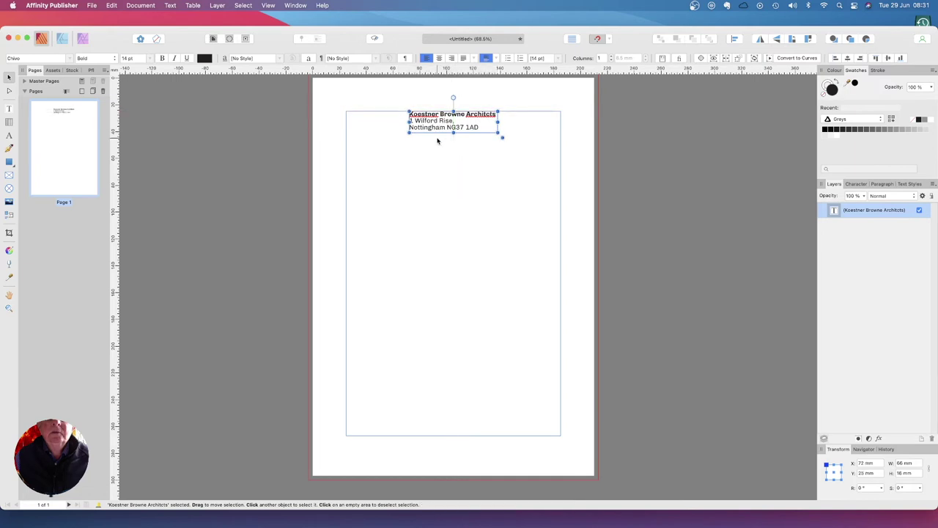
pyautogui.click(390, 152)
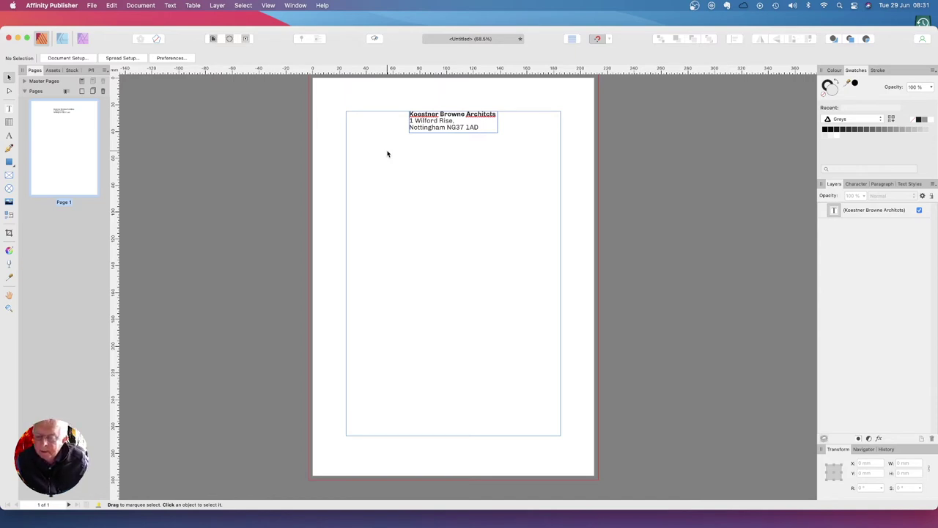
# Load KBA_logos.afdesign from the KB-A Stationery folder with File > Place
pyautogui.click(93, 7)
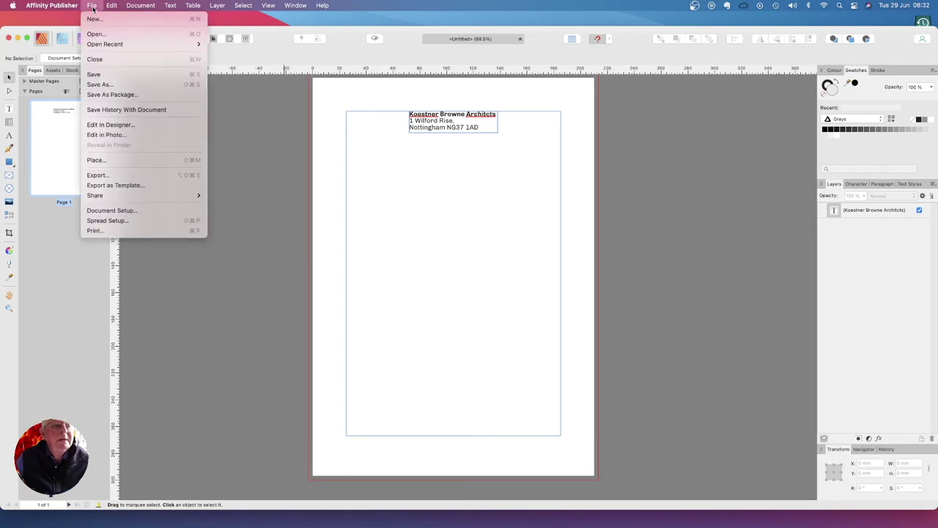
pyautogui.click(96, 160)
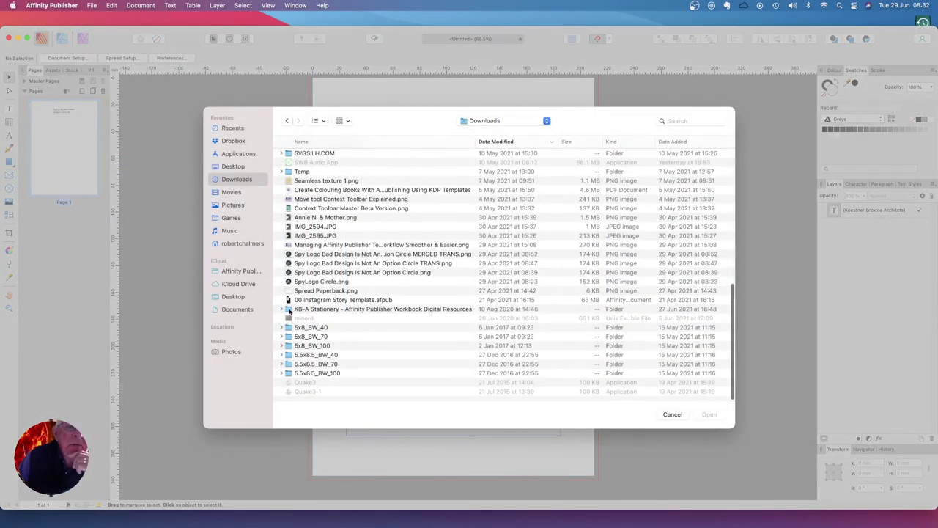
pyautogui.doubleClick(289, 311)
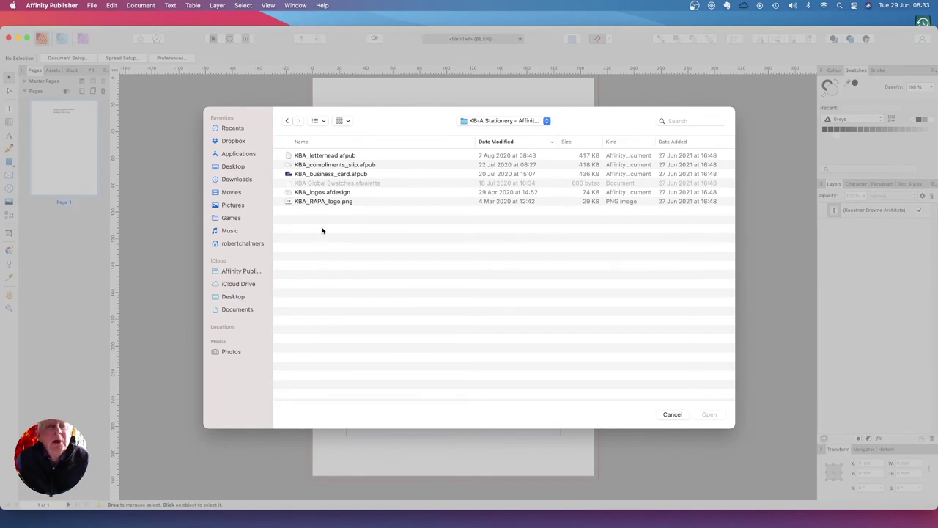
pyautogui.click(320, 195)
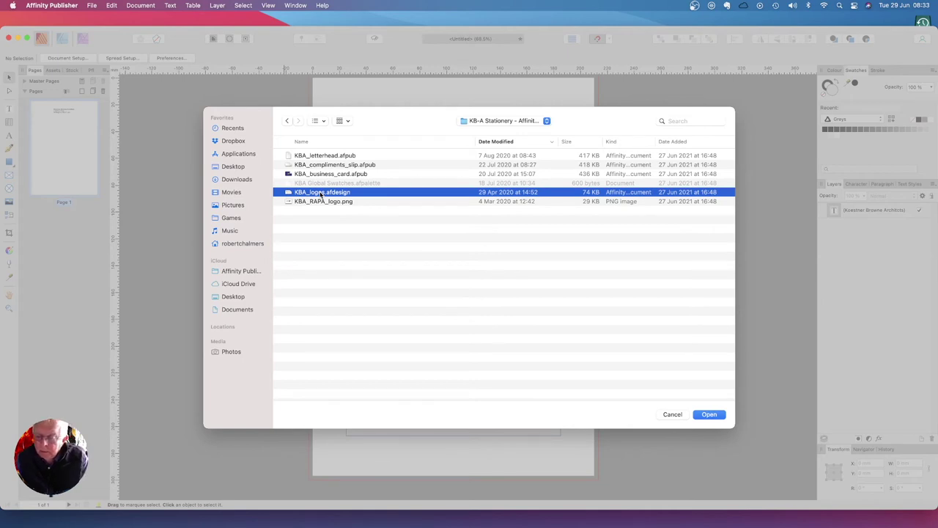
pyautogui.hscroll(1, 321, 194)
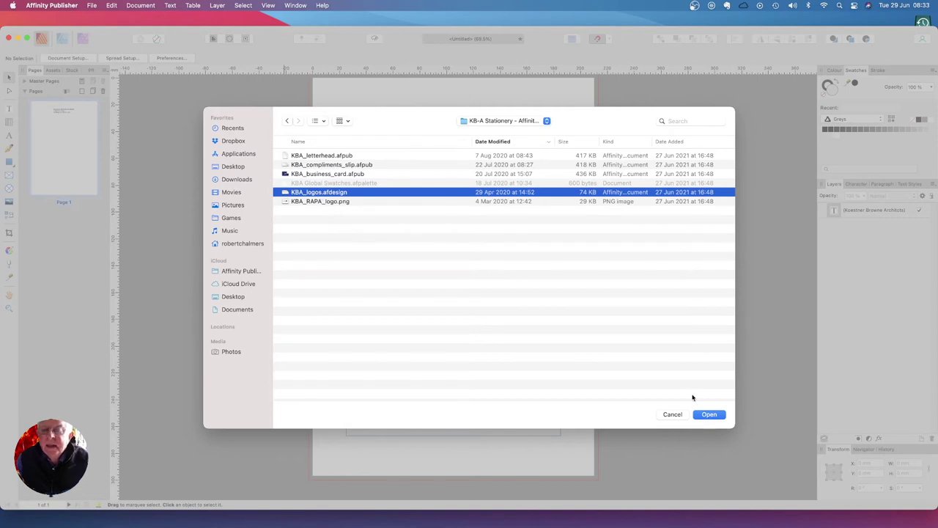
pyautogui.click(709, 415)
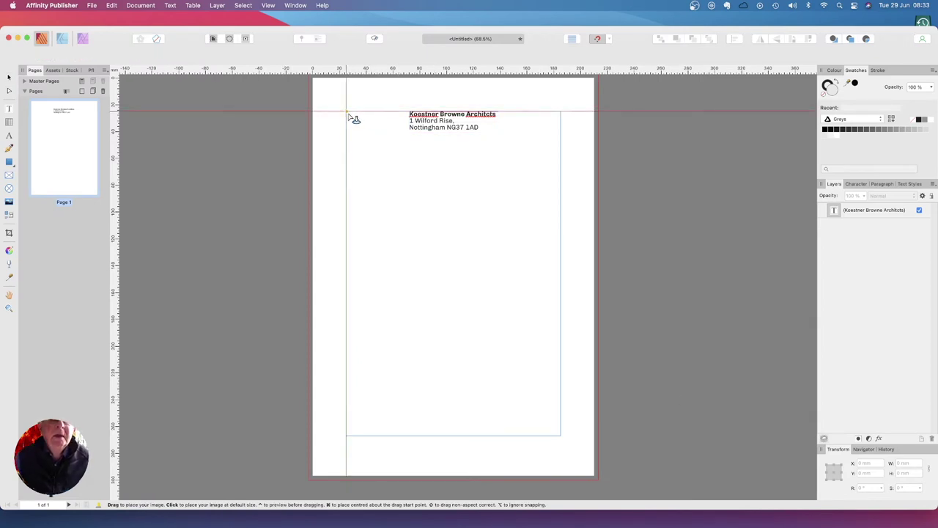
# Place the logo at the top-left margin corner showing its KBA Logo Blue and Green artboard
pyautogui.moveTo(350, 116); pyautogui.dragTo(376, 143)
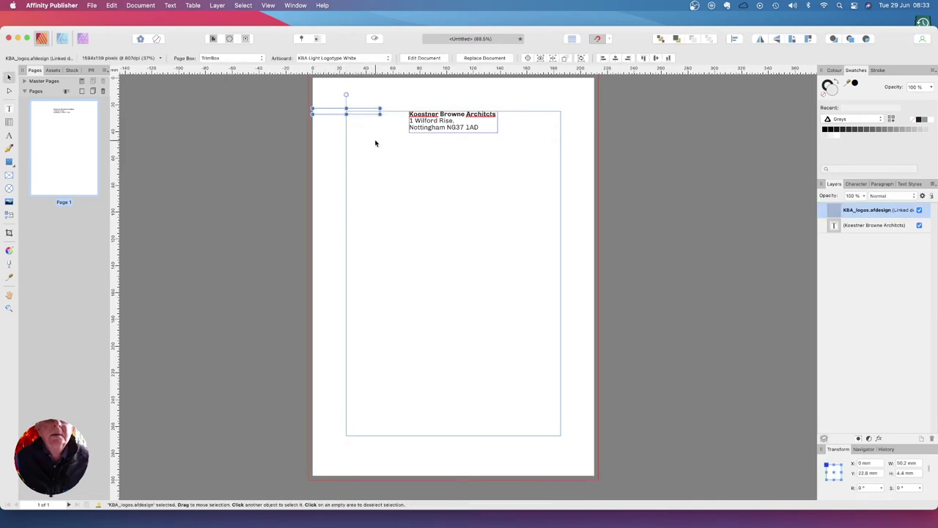
pyautogui.click(361, 58)
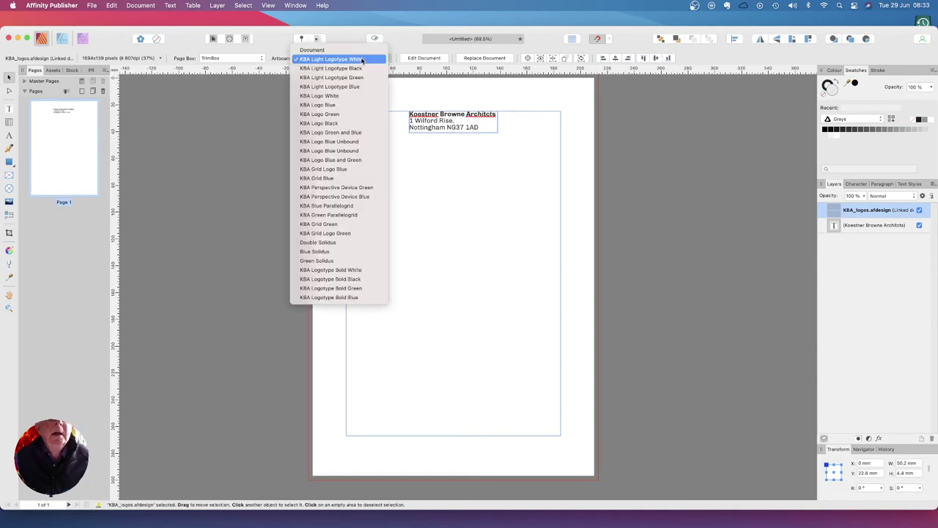
pyautogui.click(339, 161)
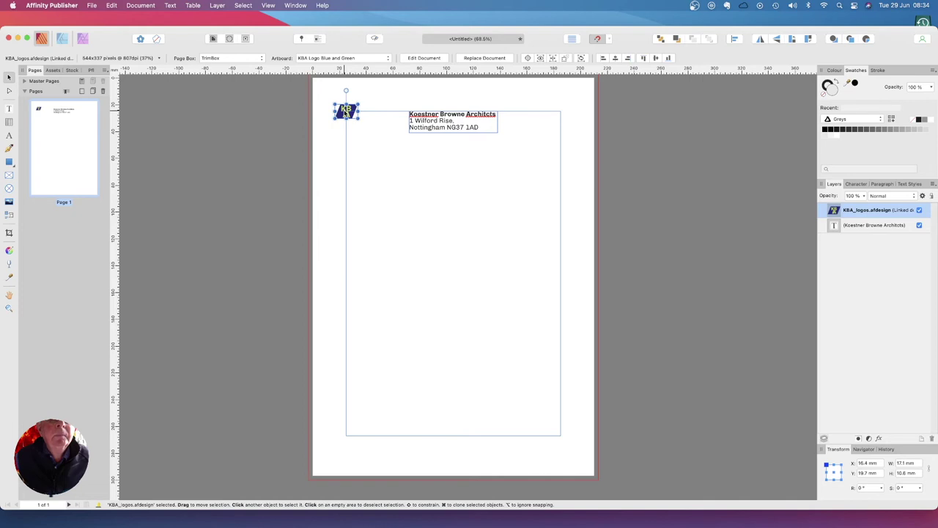
pyautogui.moveTo(346, 112)
pyautogui.mouseDown()
pyautogui.moveTo(368, 125)
pyautogui.moveTo(359, 121)
pyautogui.mouseUp()
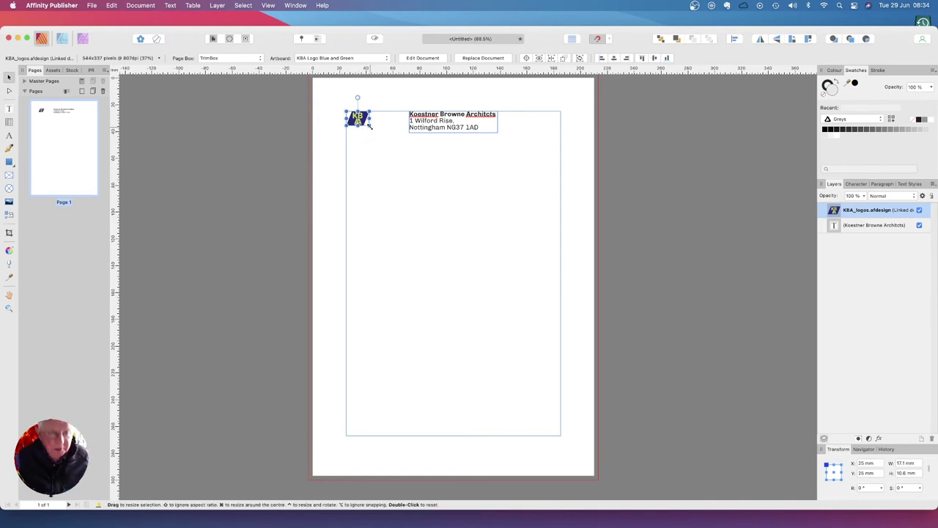
# Enlarge the KBA logo to 34.5 × 21.4 mm at X 25, Y 25 mm, then select the address frame
pyautogui.moveTo(370, 126)
pyautogui.mouseDown()
pyautogui.moveTo(377, 140)
pyautogui.moveTo(370, 129)
pyautogui.mouseUp()
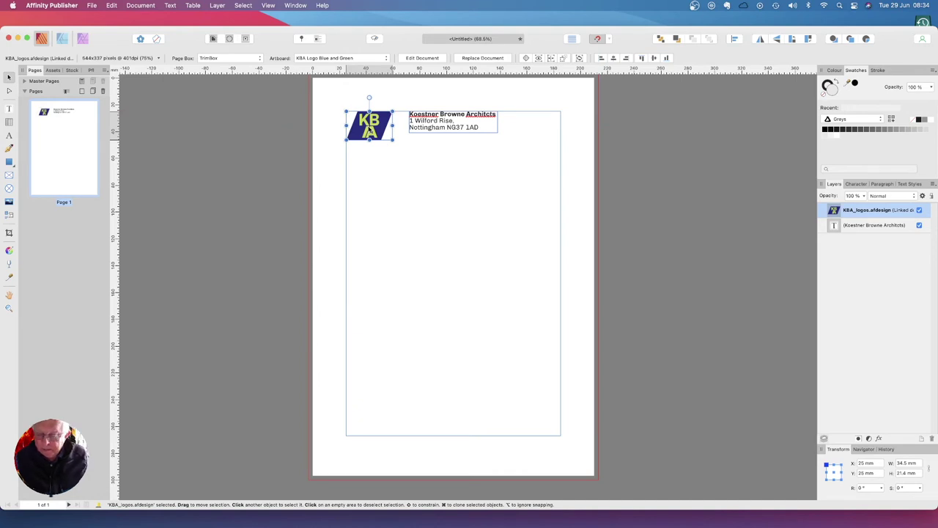
pyautogui.moveTo(370, 129); pyautogui.dragTo(371, 129)
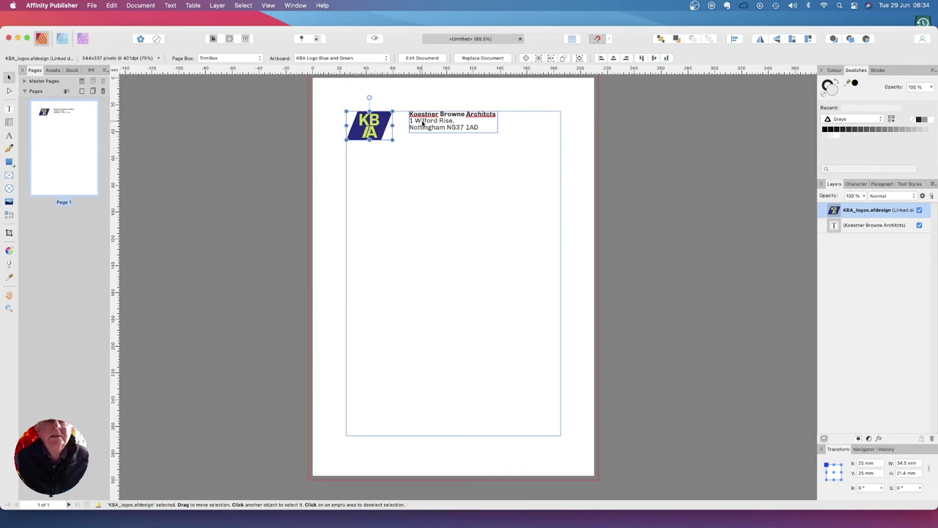
pyautogui.scroll(-1, 426, 124)
pyautogui.scroll(1, 425, 123)
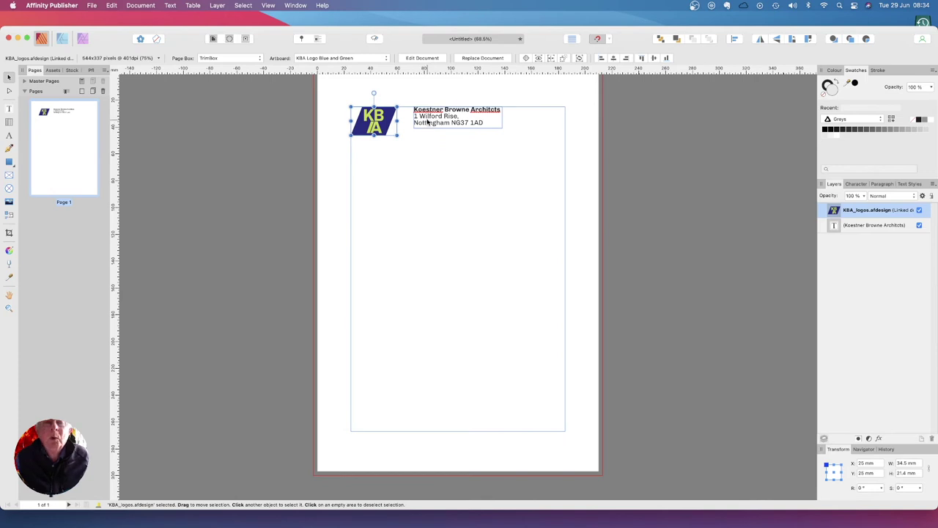
pyautogui.click(428, 120)
pyautogui.hscroll(-2, 440, 119)
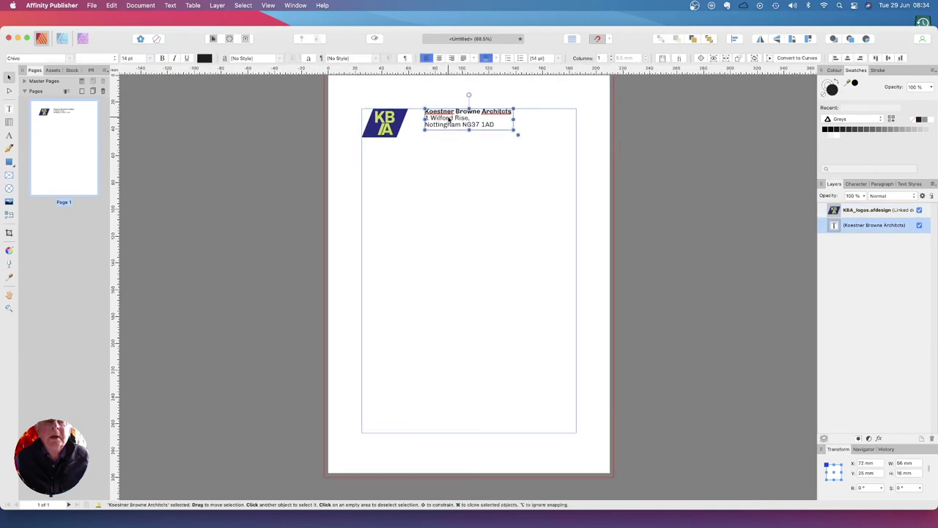
# Slide the name-and-address frame left so it sits directly beside the KBA logo, top-aligned
pyautogui.moveTo(449, 120); pyautogui.dragTo(437, 121)
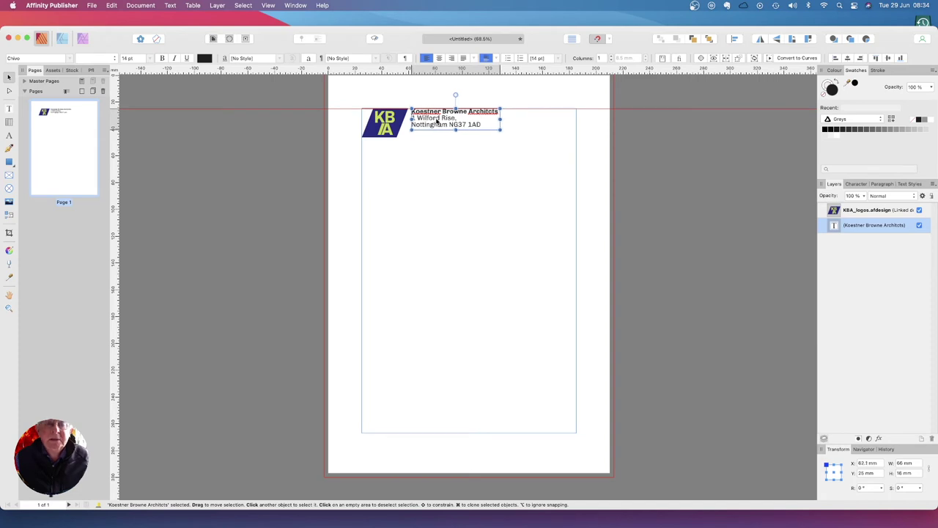
pyautogui.hscroll(-1, 436, 120)
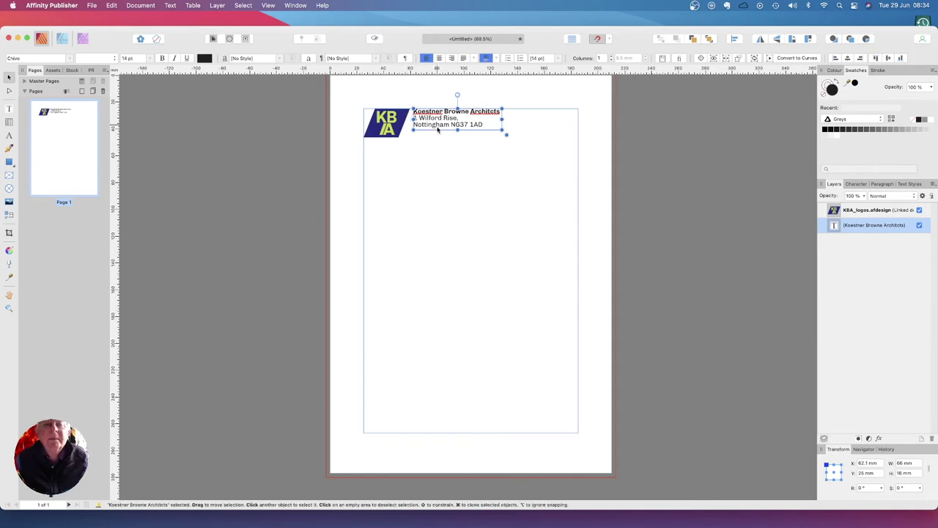
pyautogui.hscroll(3, 435, 152)
pyautogui.click(435, 151)
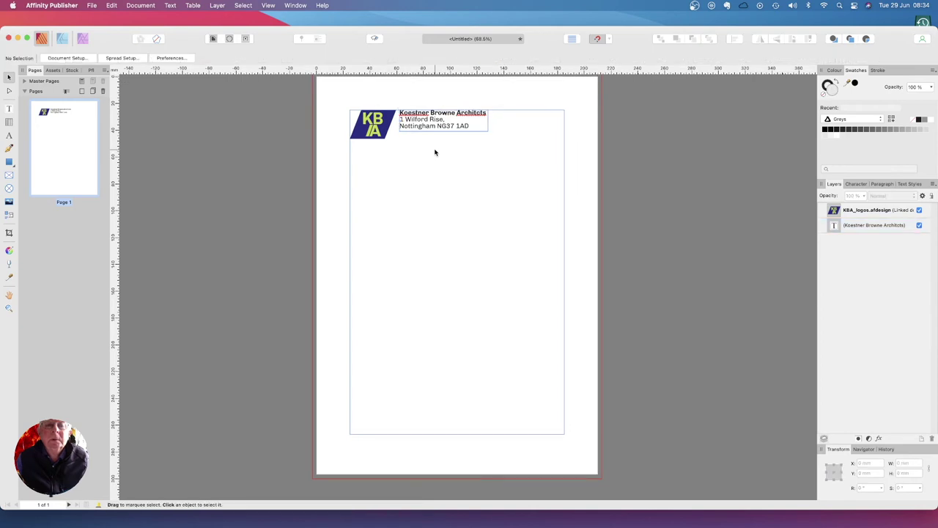
pyautogui.scroll(1, 643, 177)
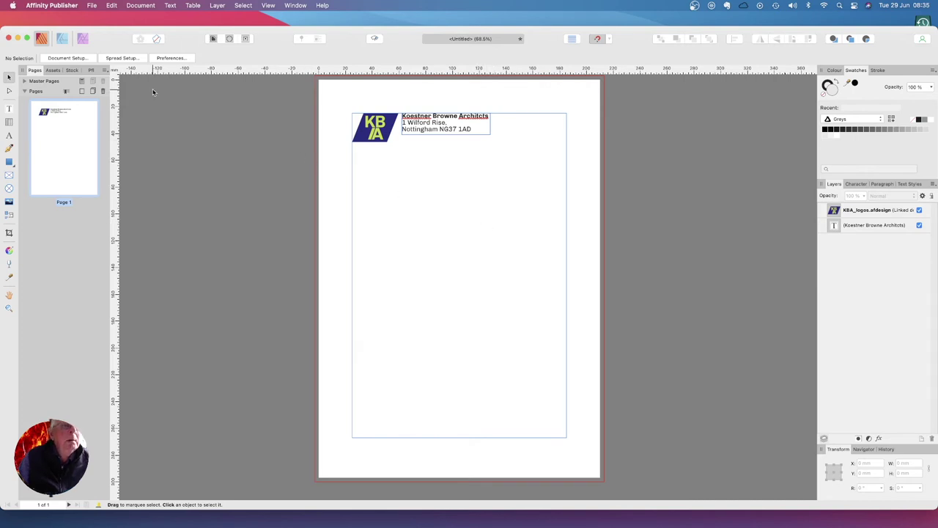
# Place a second copy of KBA_logos.afdesign near the bottom right of the page
pyautogui.click(92, 6)
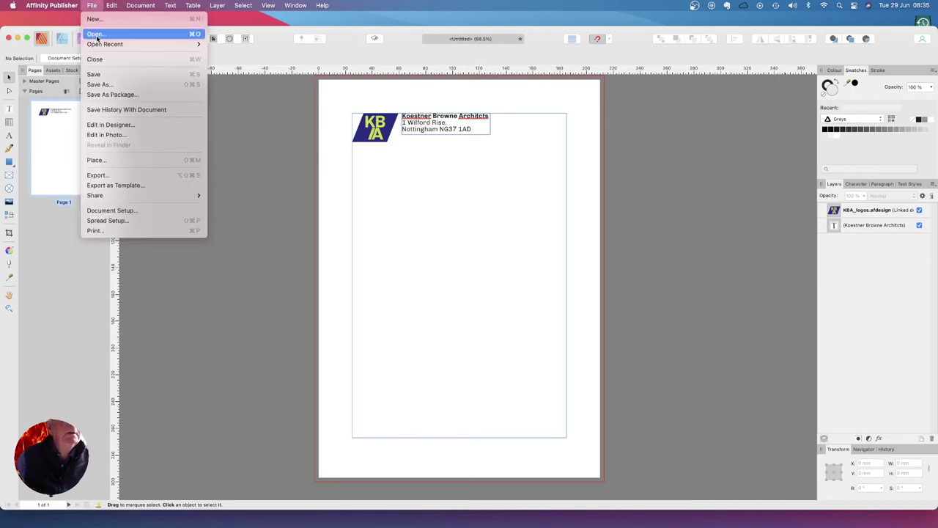
pyautogui.click(117, 160)
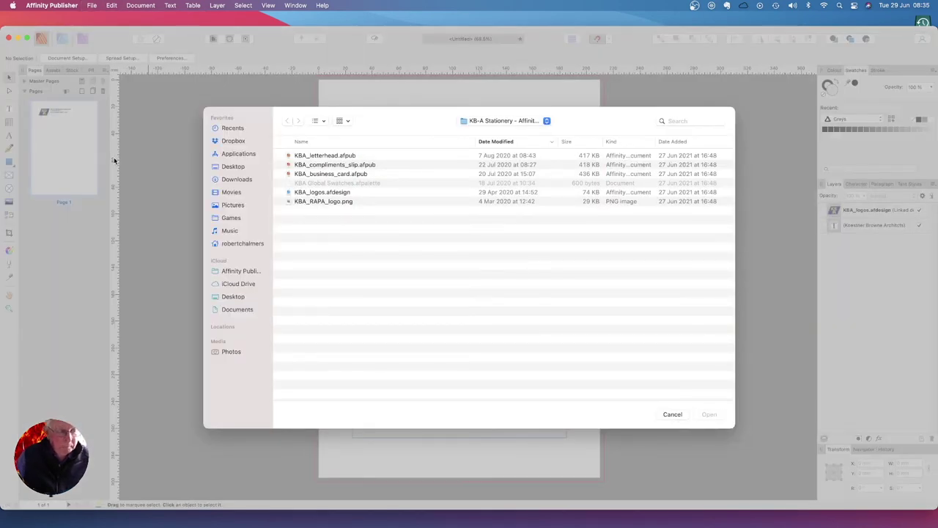
pyautogui.click(335, 194)
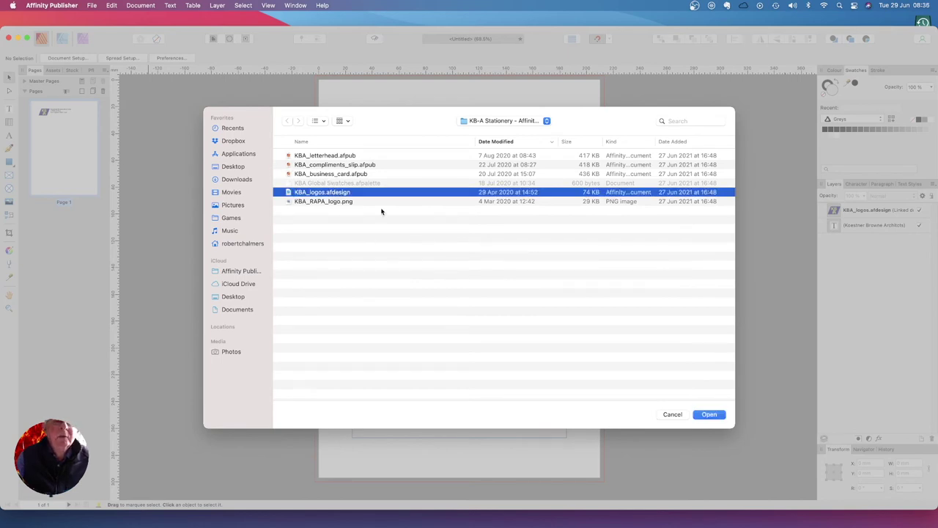
pyautogui.click(710, 414)
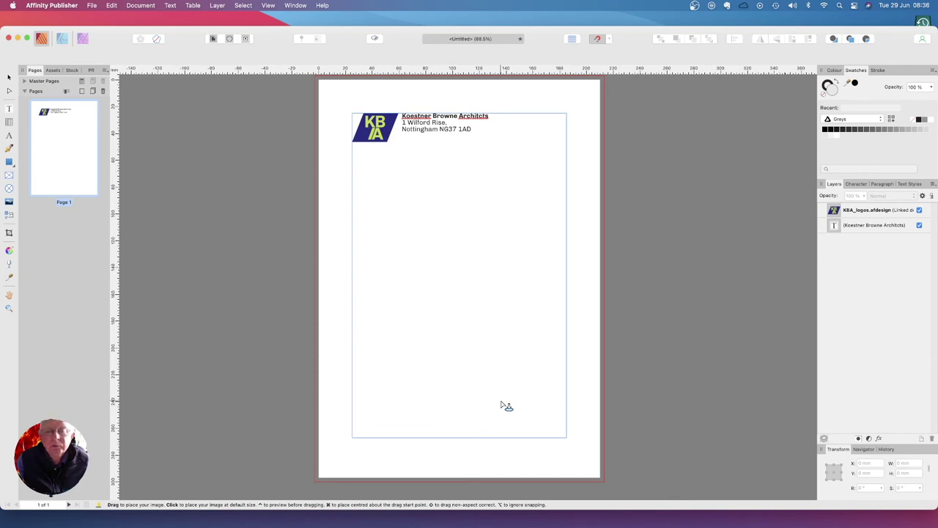
pyautogui.moveTo(503, 403); pyautogui.dragTo(517, 428)
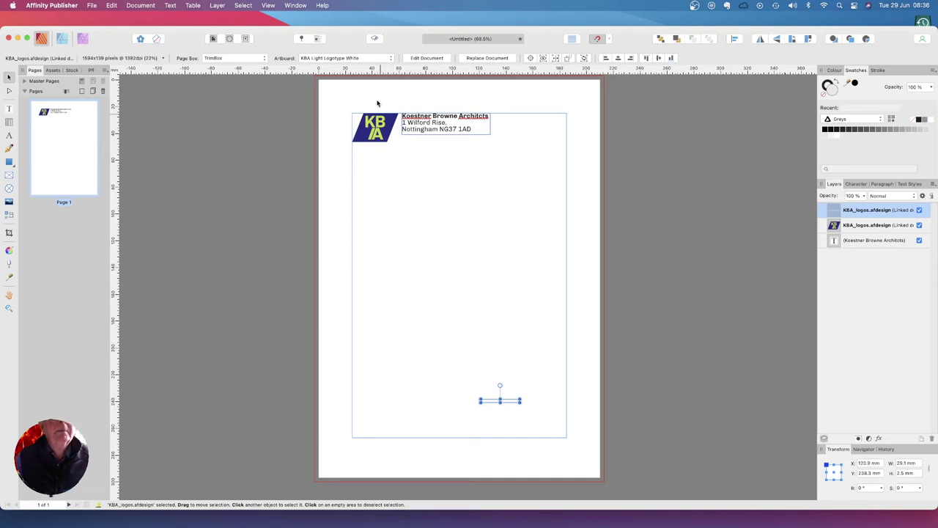
pyautogui.click(368, 58)
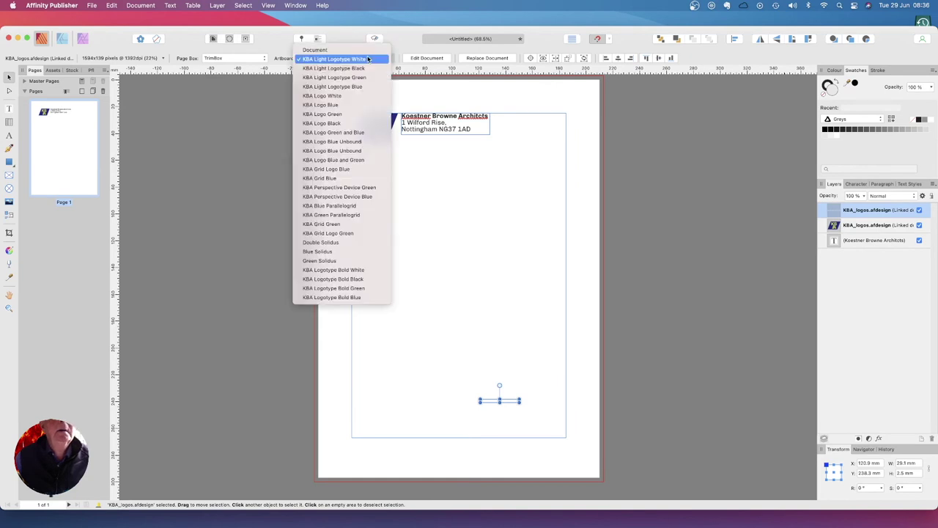
# Switch the footer logo to the KBA Logo Blue artboard, enlarge it to 14.7 × 9.1 mm, and drop it onto the bottom margin
pyautogui.click(336, 106)
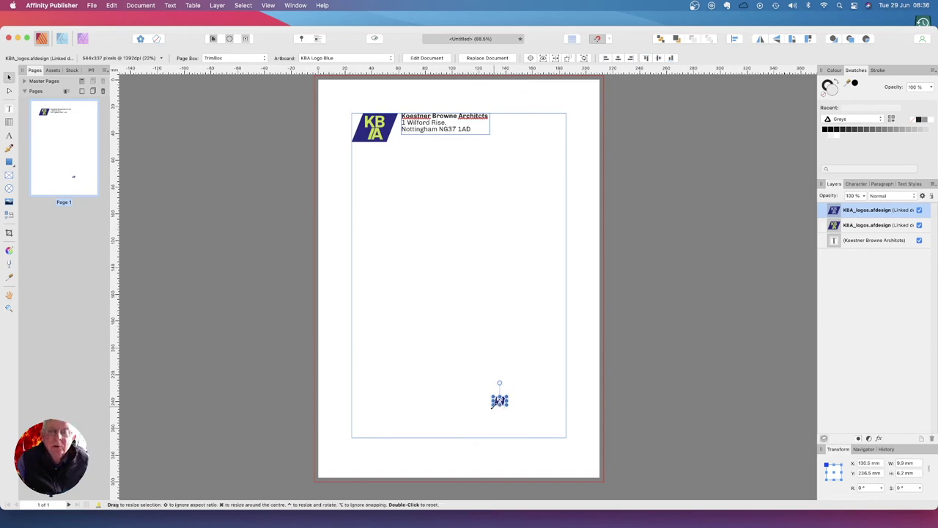
pyautogui.moveTo(492, 406); pyautogui.dragTo(489, 408)
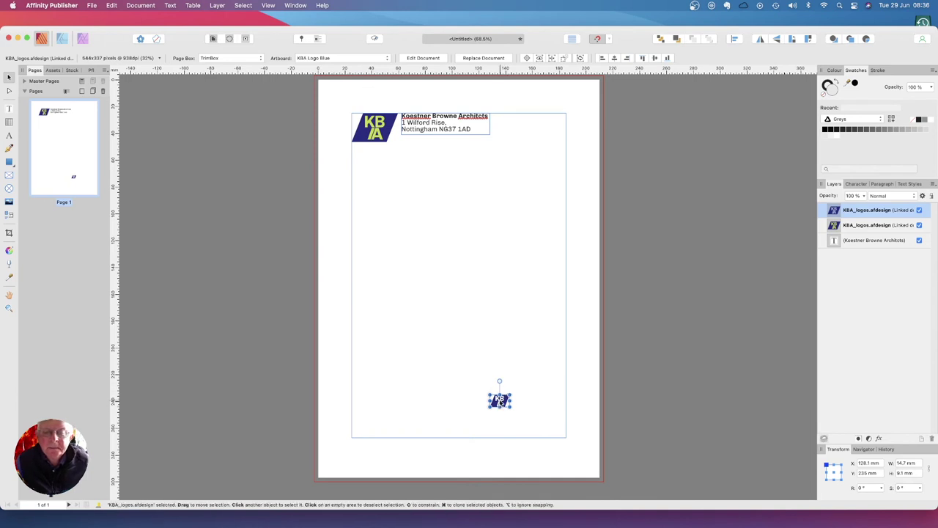
pyautogui.moveTo(500, 401); pyautogui.dragTo(500, 434)
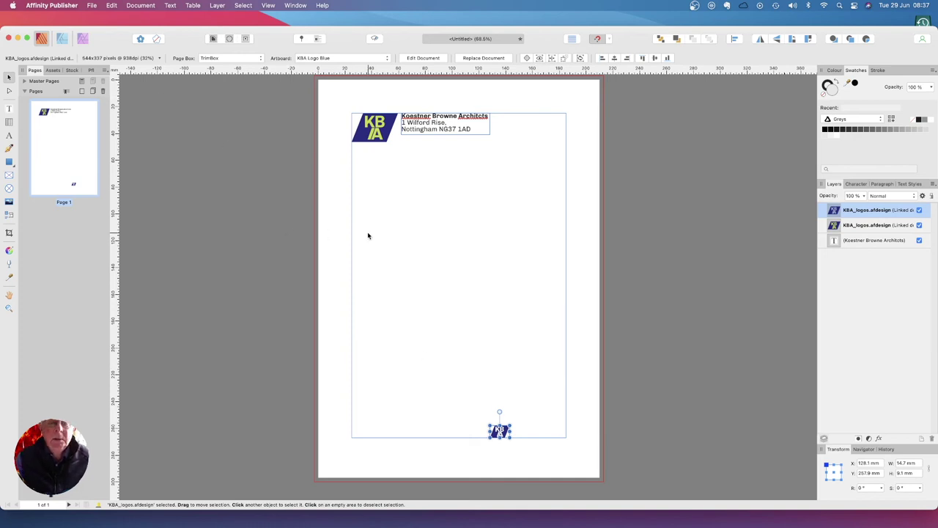
pyautogui.scroll(-1, 545, 428)
# Place KBA_RAPA_logo.png at 29.7 × 21 mm in the bottom-right corner beside the footer logo
pyautogui.click(545, 429)
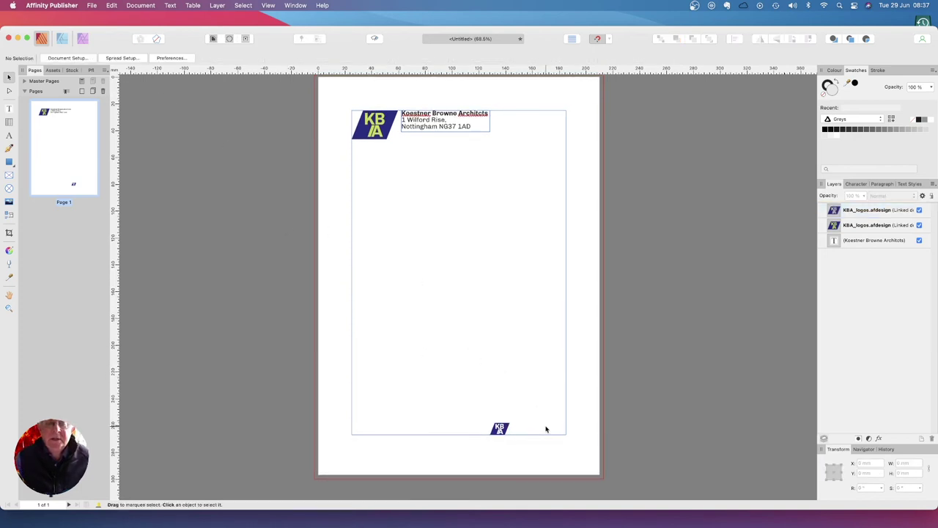
pyautogui.click(93, 7)
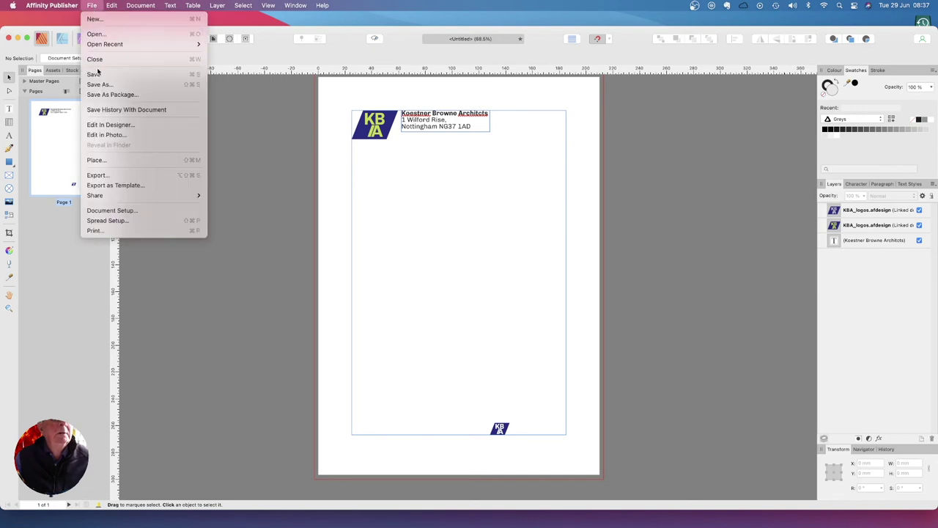
pyautogui.click(103, 165)
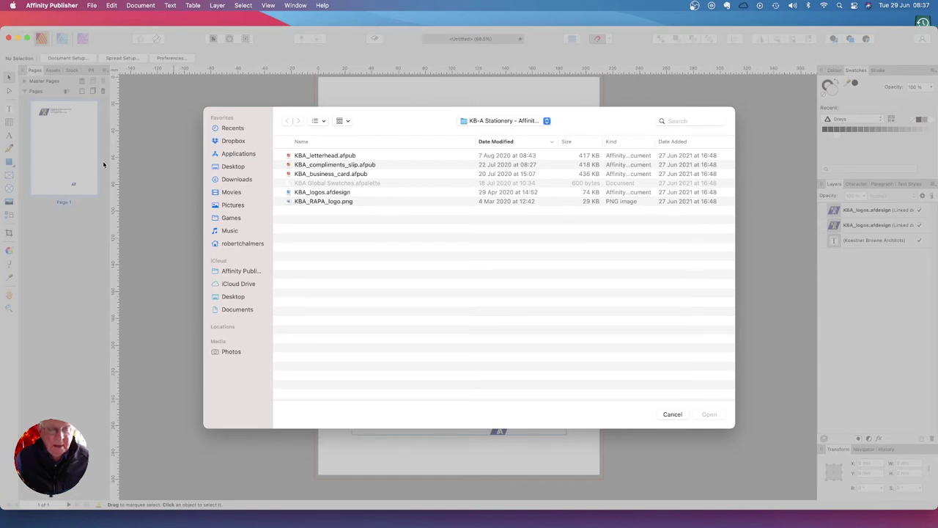
pyautogui.click(331, 203)
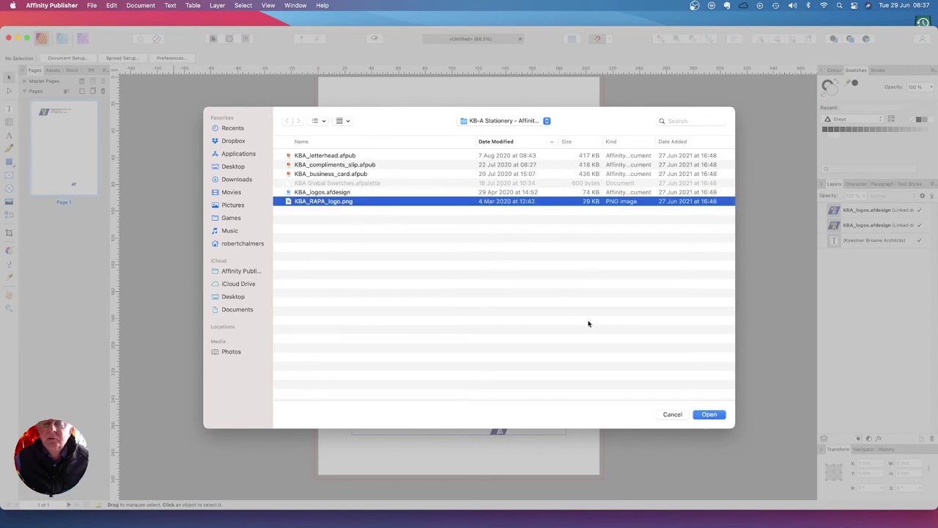
pyautogui.click(709, 415)
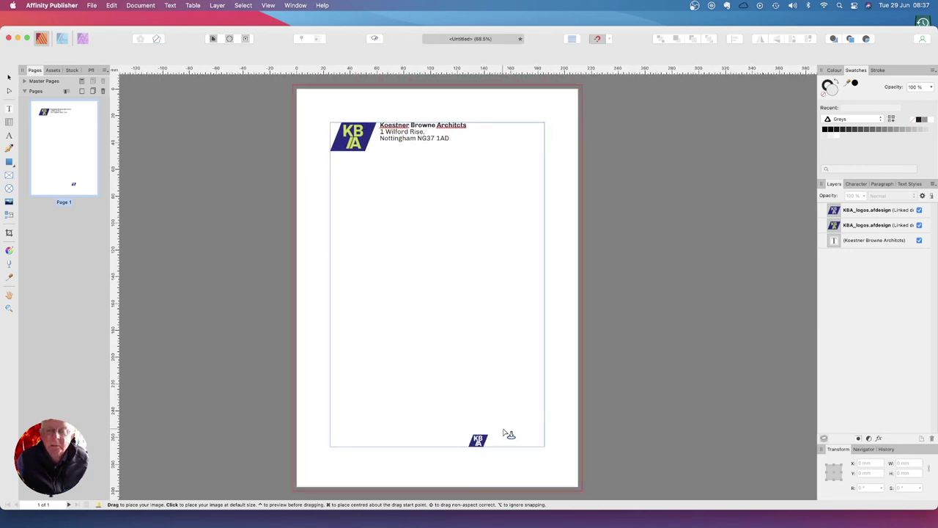
pyautogui.moveTo(504, 432); pyautogui.dragTo(519, 448)
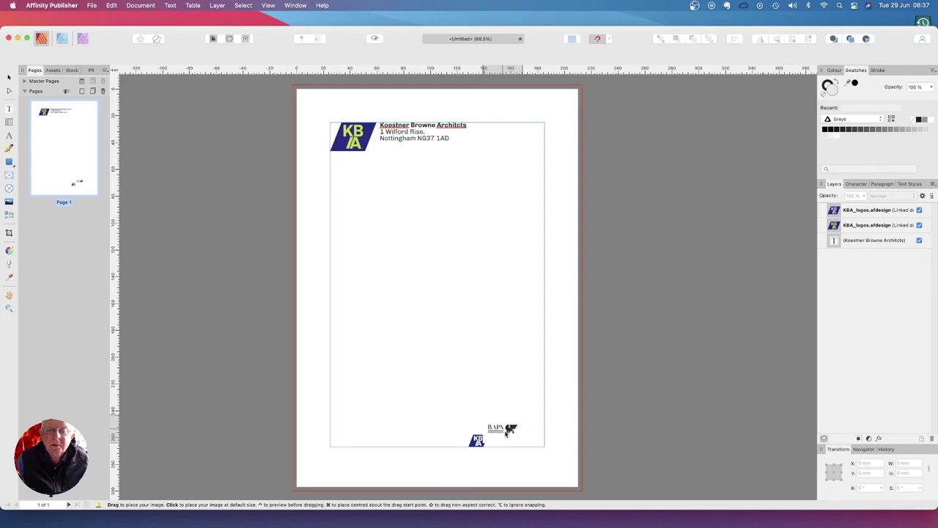
pyautogui.moveTo(500, 433); pyautogui.dragTo(515, 434)
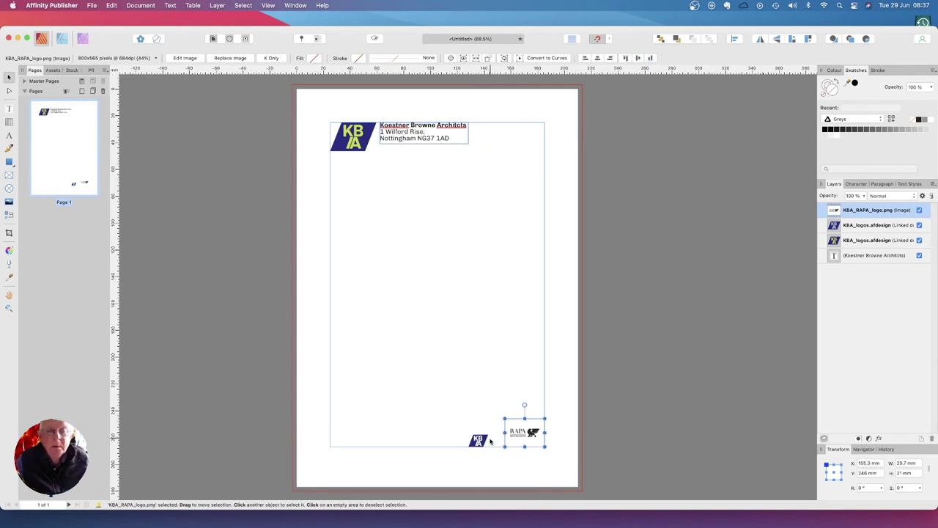
# Enlarge the small KBA footer logo, then undo an unwanted trim of the RAPA logo
pyautogui.click(480, 441)
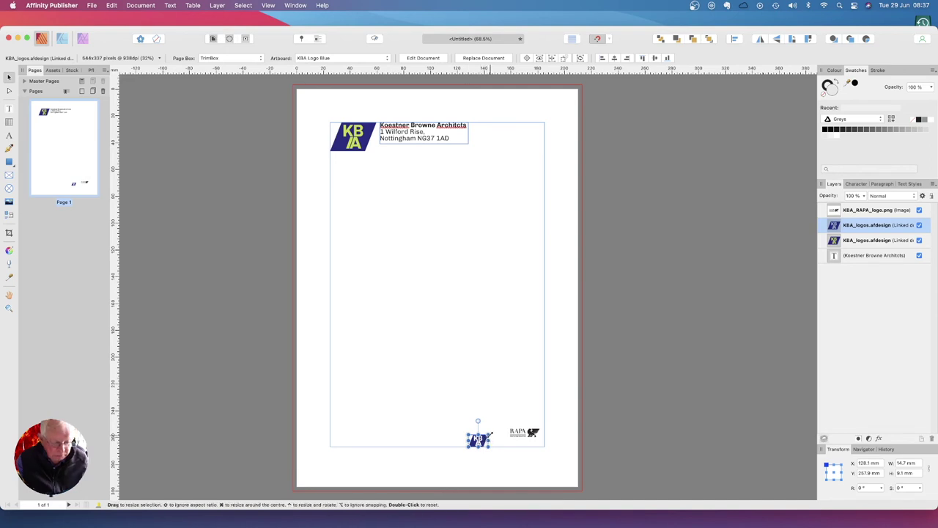
pyautogui.moveTo(491, 432)
pyautogui.mouseDown()
pyautogui.moveTo(497, 430)
pyautogui.moveTo(488, 437)
pyautogui.mouseUp()
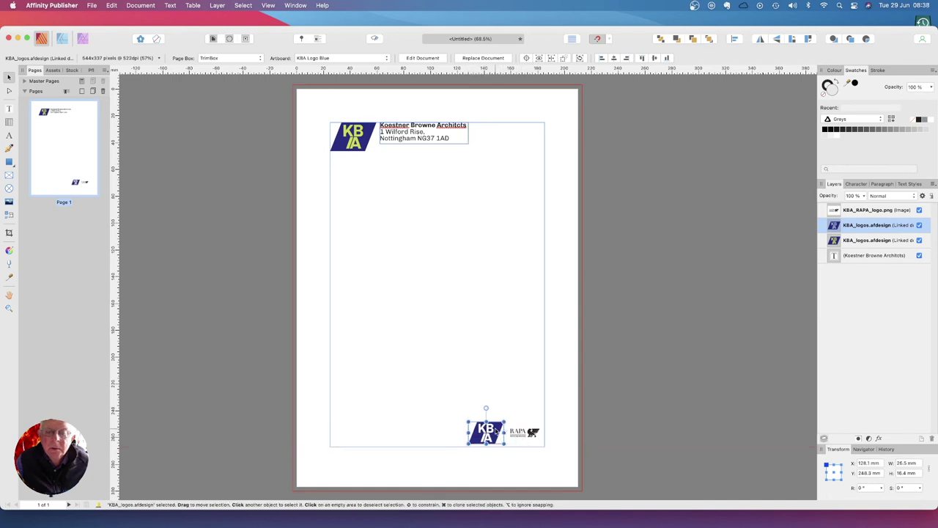
pyautogui.click(519, 436)
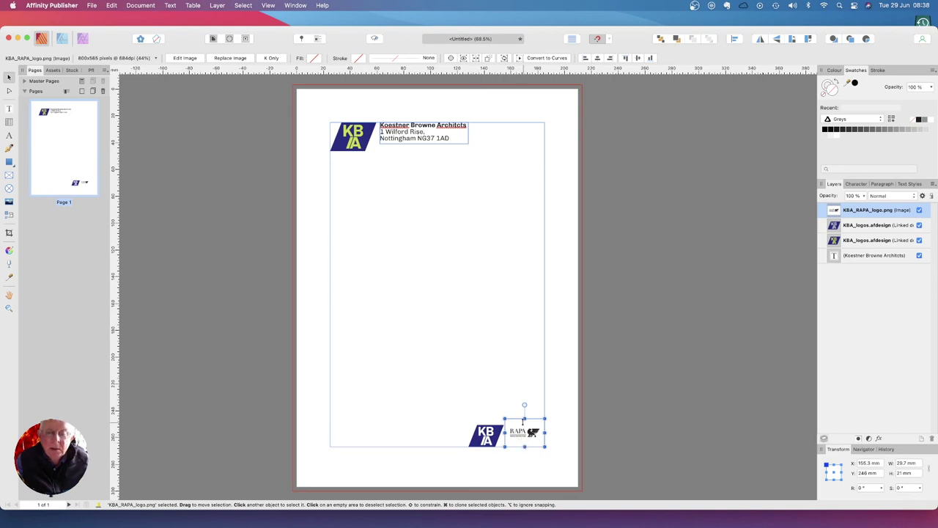
pyautogui.moveTo(524, 418); pyautogui.dragTo(525, 421)
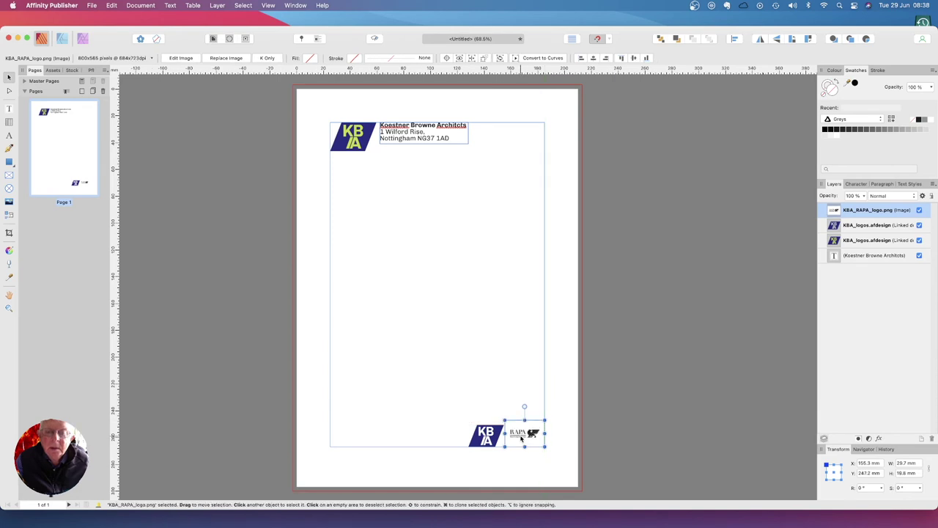
pyautogui.press('super+c')
pyautogui.press('super+z')
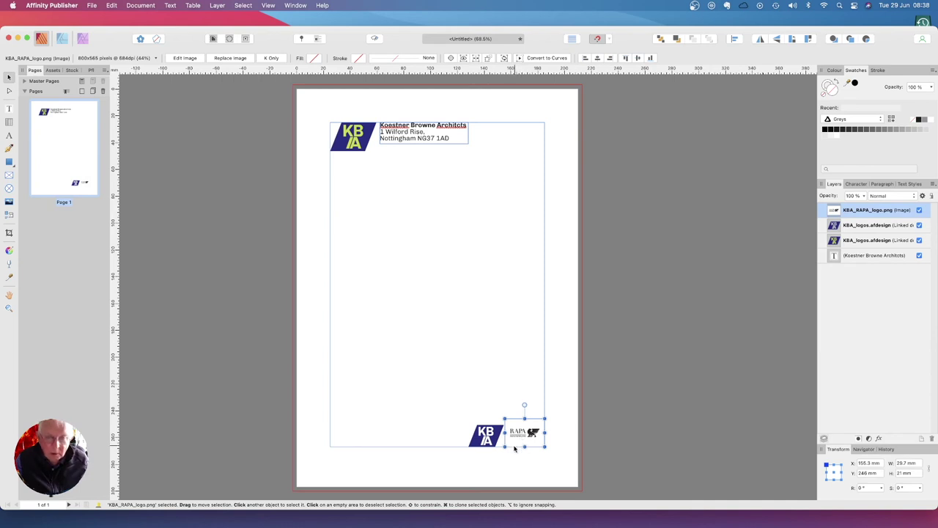
# Resize the RAPA logo to 31.2 × 22.1 mm and snap it to the right margin beside the KBA logo
pyautogui.moveTo(503, 448); pyautogui.dragTo(521, 436)
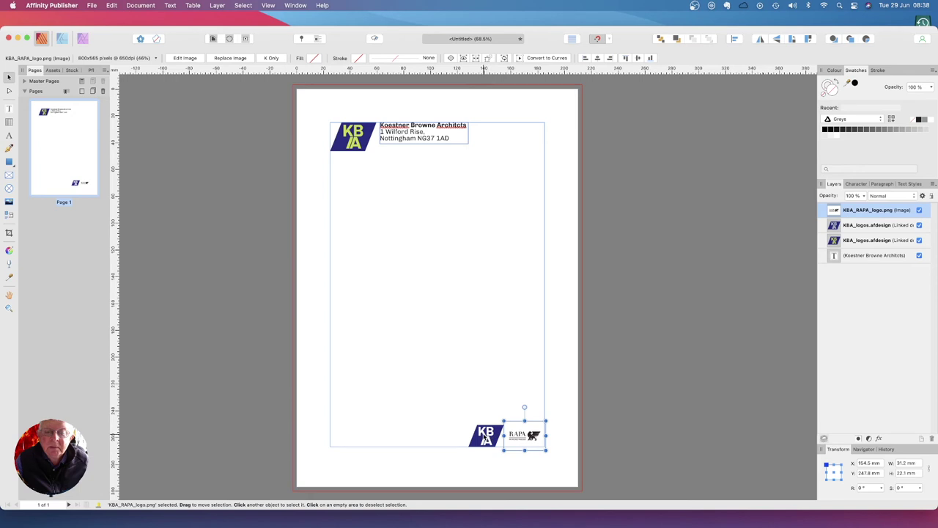
pyautogui.moveTo(522, 438); pyautogui.dragTo(521, 437)
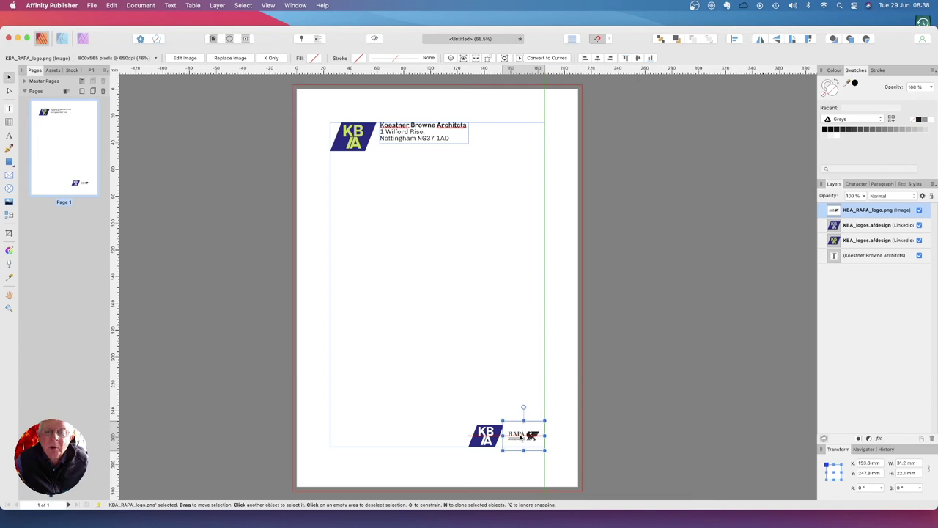
pyautogui.moveTo(521, 438); pyautogui.dragTo(520, 438)
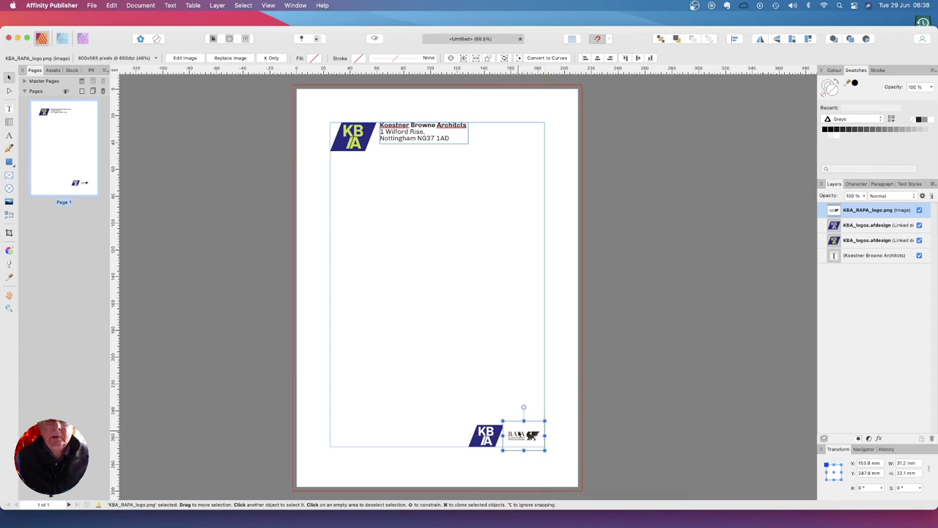
pyautogui.click(596, 425)
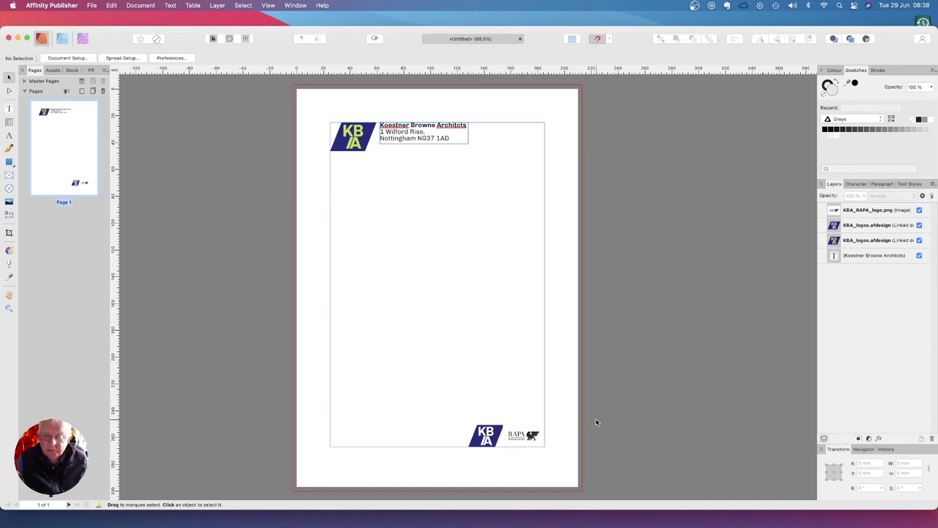
pyautogui.click(523, 440)
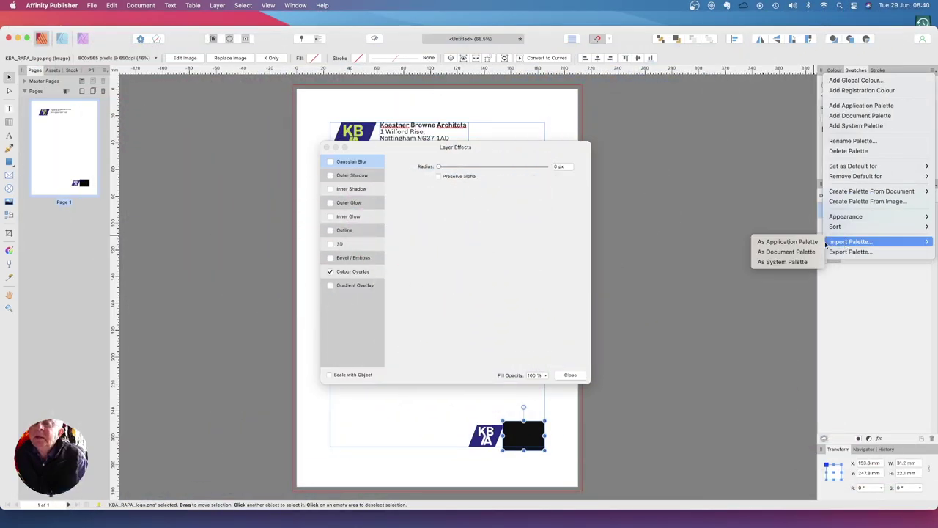
# Import KBA Global Swatches.afpalette as a document palette
pyautogui.click(789, 253)
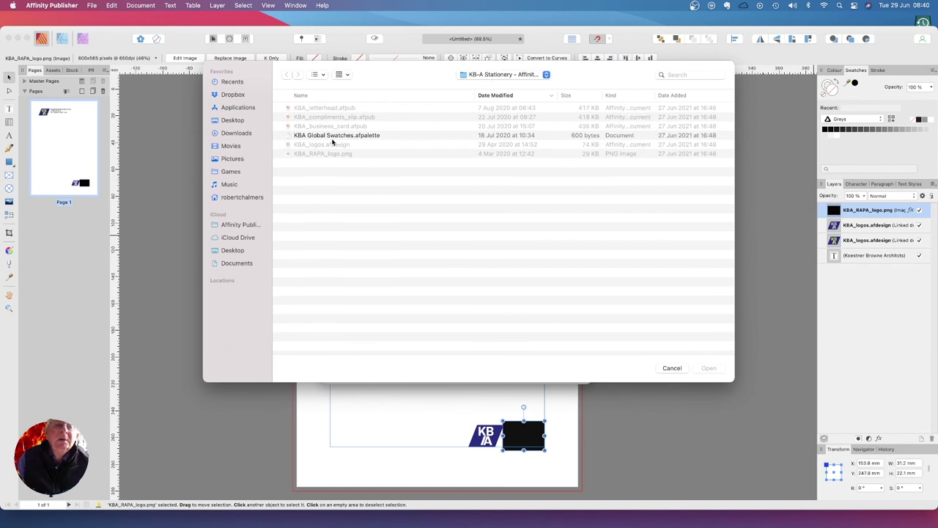
pyautogui.click(332, 139)
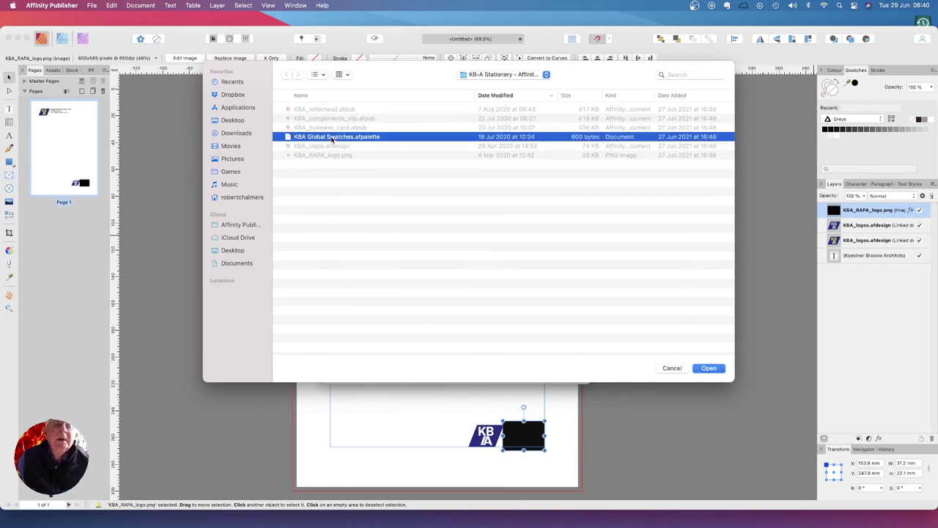
pyautogui.click(709, 370)
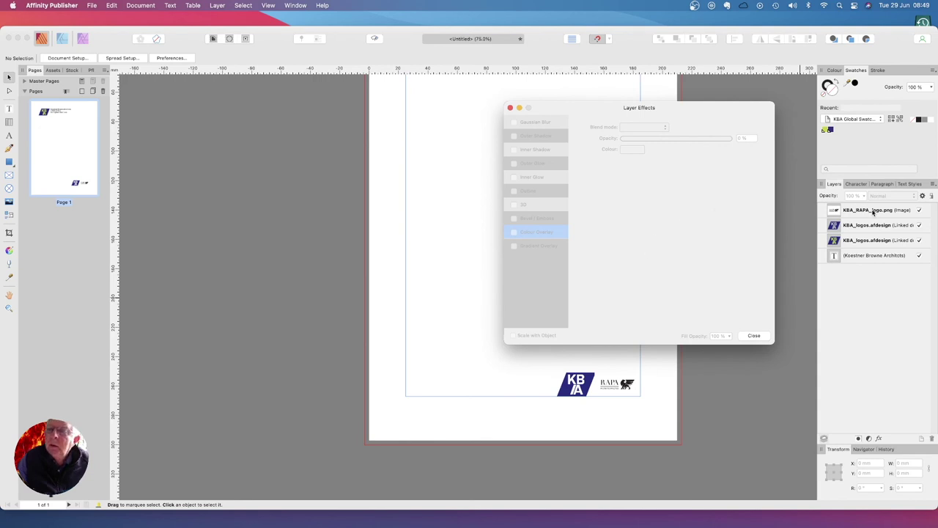
# Add a Colour Overlay layer effect to the RAPA logo with the Lighter Colour blend mode
pyautogui.click(836, 211)
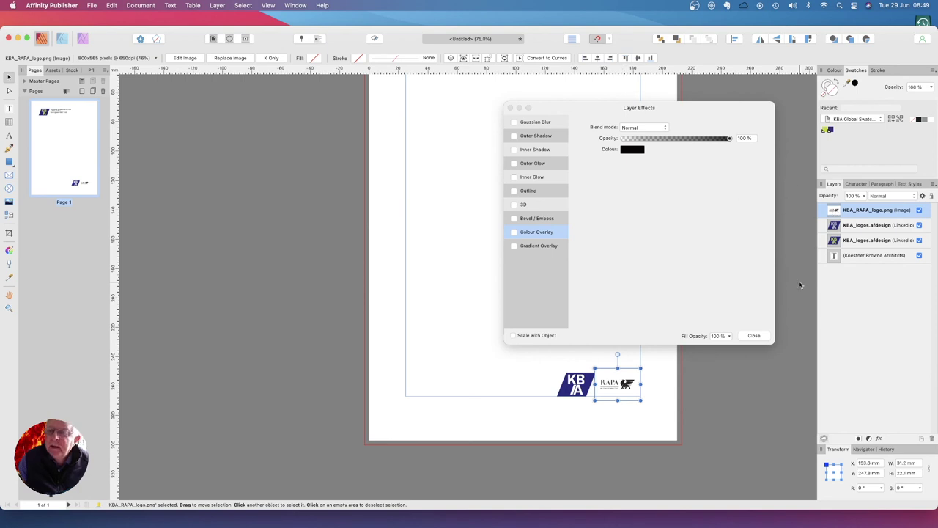
pyautogui.click(880, 438)
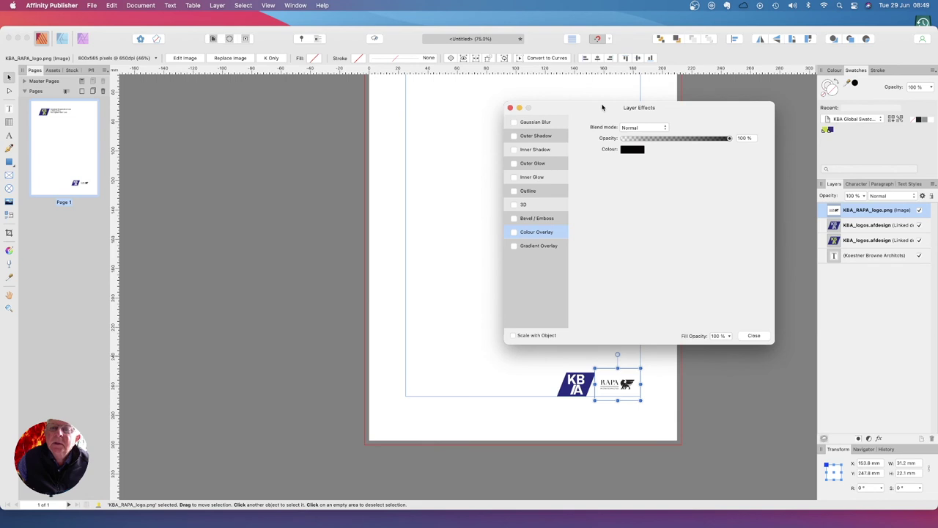
pyautogui.moveTo(603, 108); pyautogui.dragTo(603, 108)
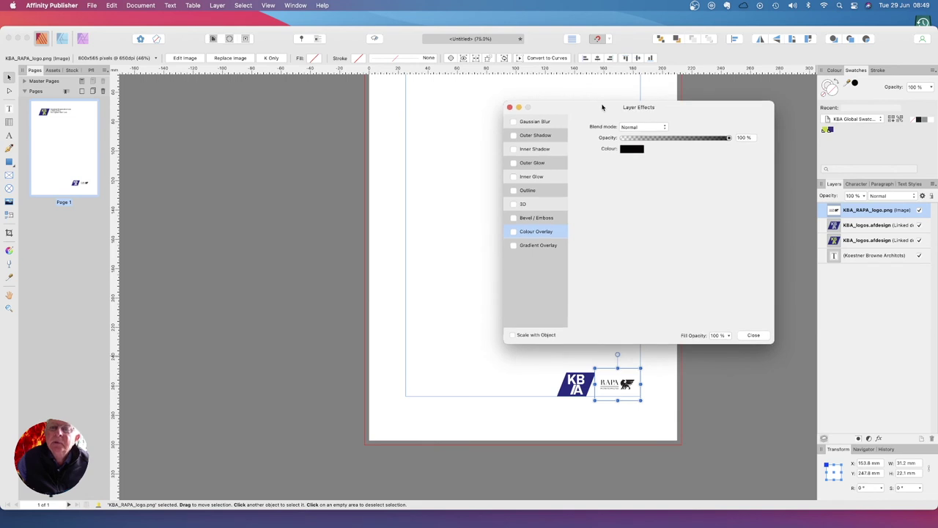
pyautogui.click(514, 232)
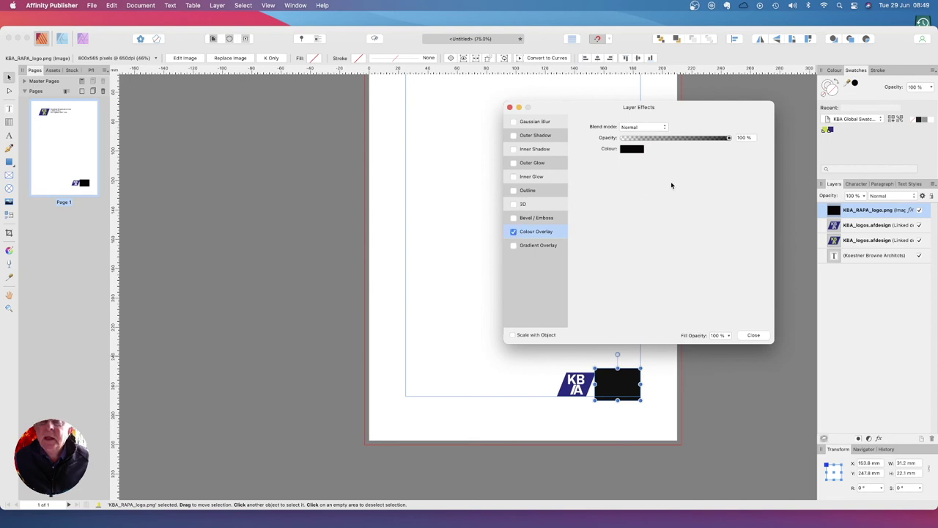
pyautogui.click(649, 129)
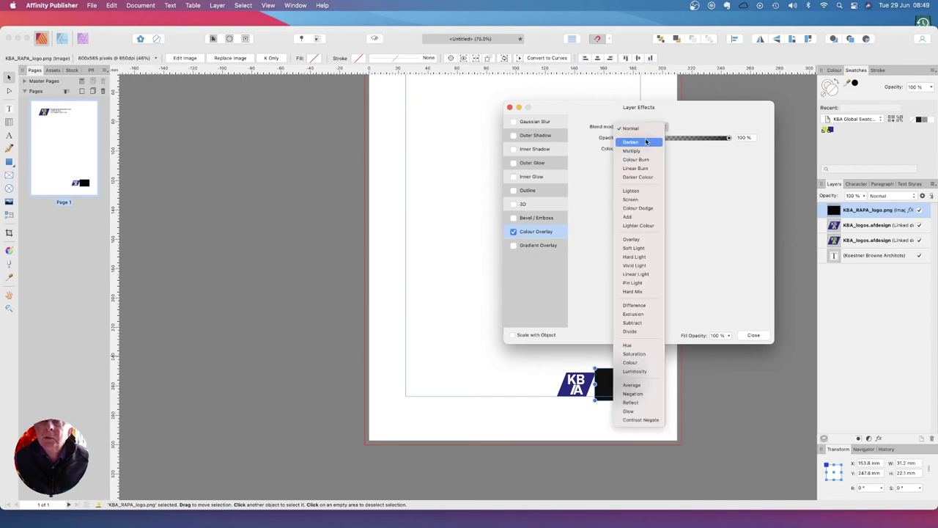
pyautogui.click(640, 227)
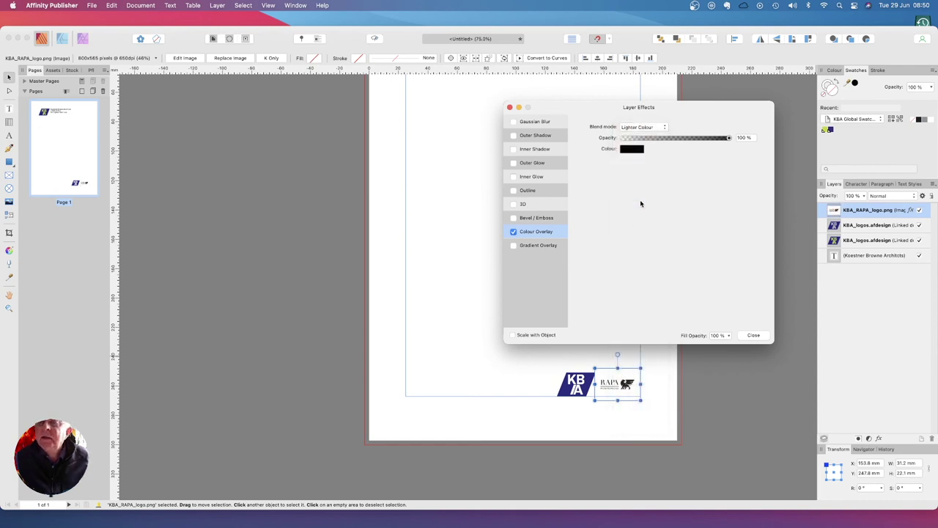
# Set the overlay colour to the blue KBA Global Swatches swatch and close Layer Effects
pyautogui.click(631, 150)
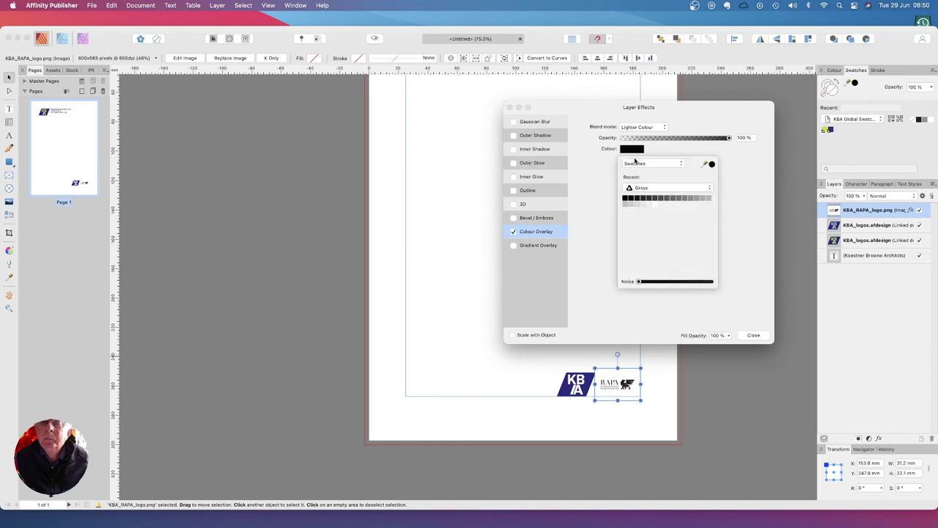
pyautogui.click(669, 187)
pyautogui.click(674, 169)
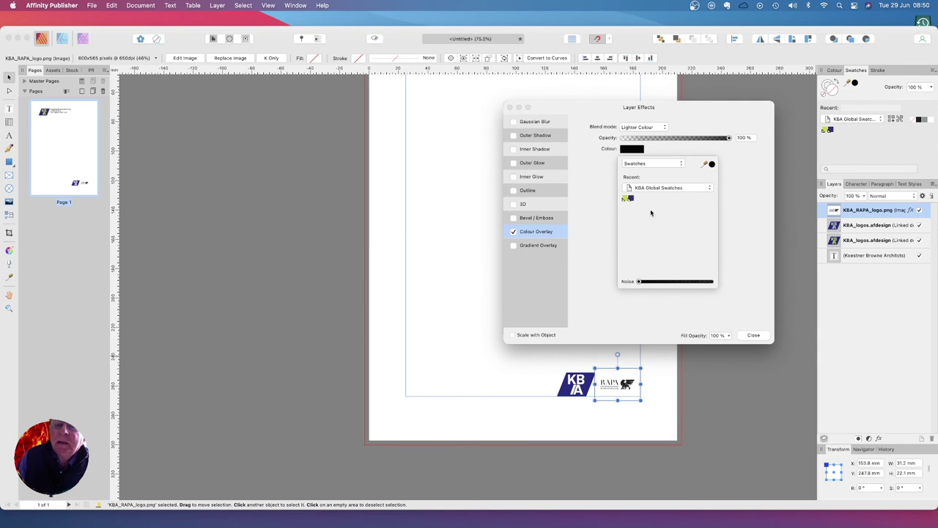
pyautogui.click(684, 190)
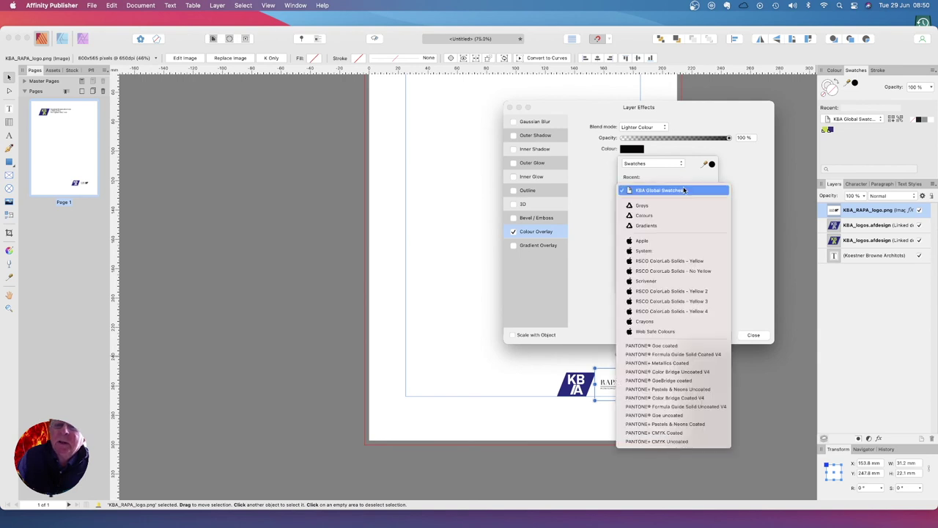
pyautogui.click(684, 190)
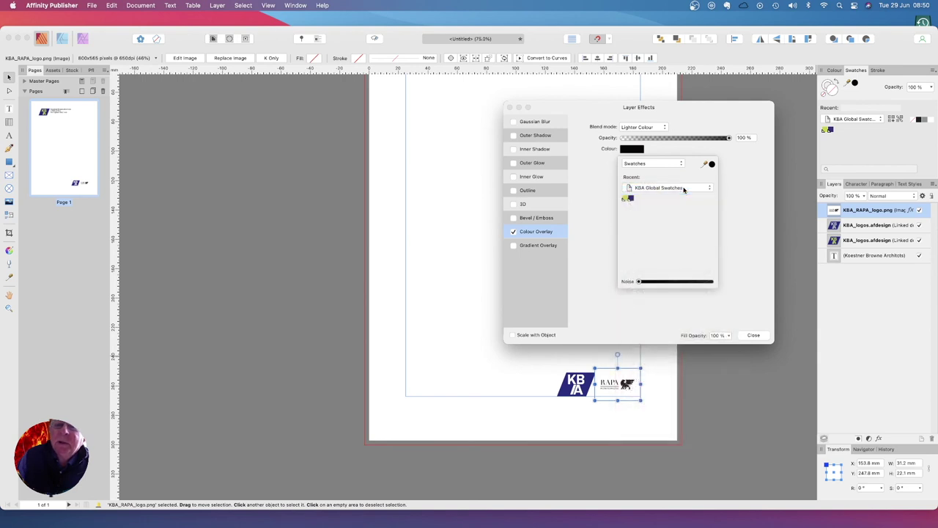
pyautogui.click(631, 199)
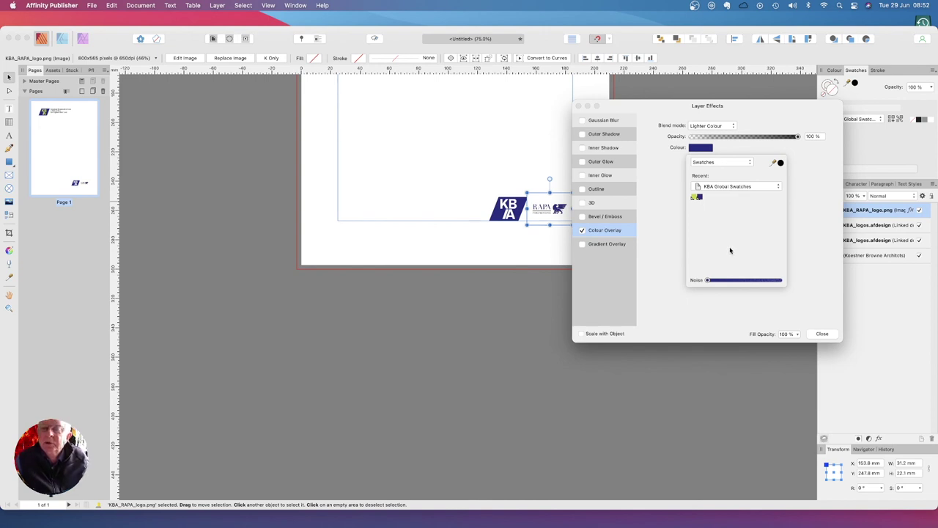
pyautogui.click(822, 334)
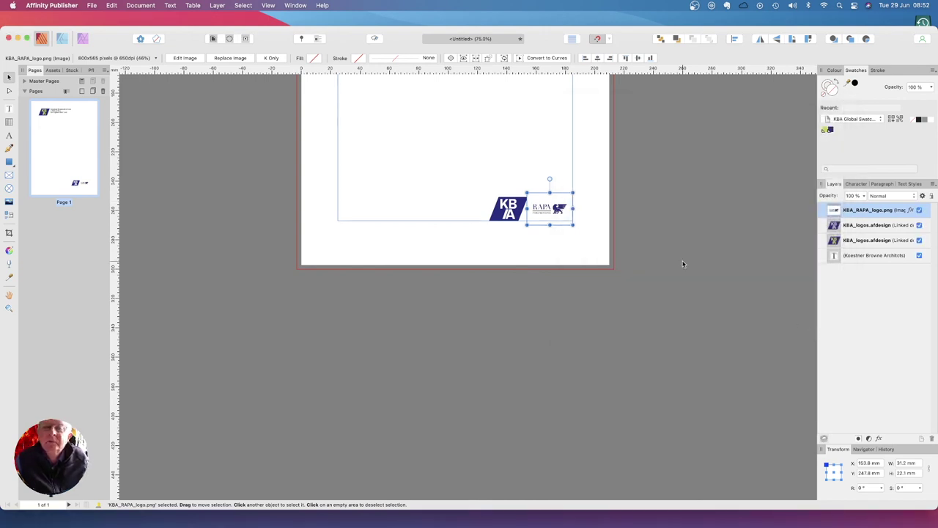
# Zoom to 100%, then to about 150% on the two blue footer logos, and deselect for a clean view
pyautogui.hscroll(-1, 668, 254)
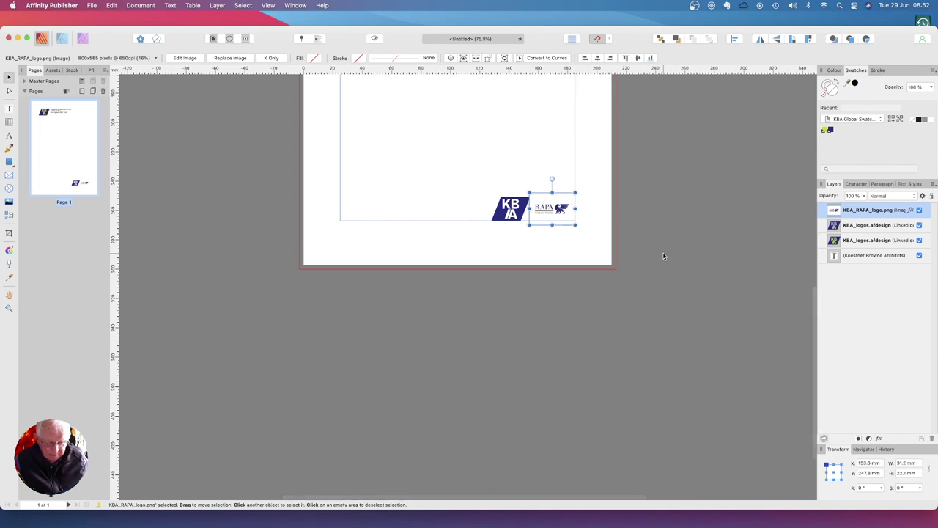
pyautogui.press('super+1')
pyautogui.scroll(3, 664, 256)
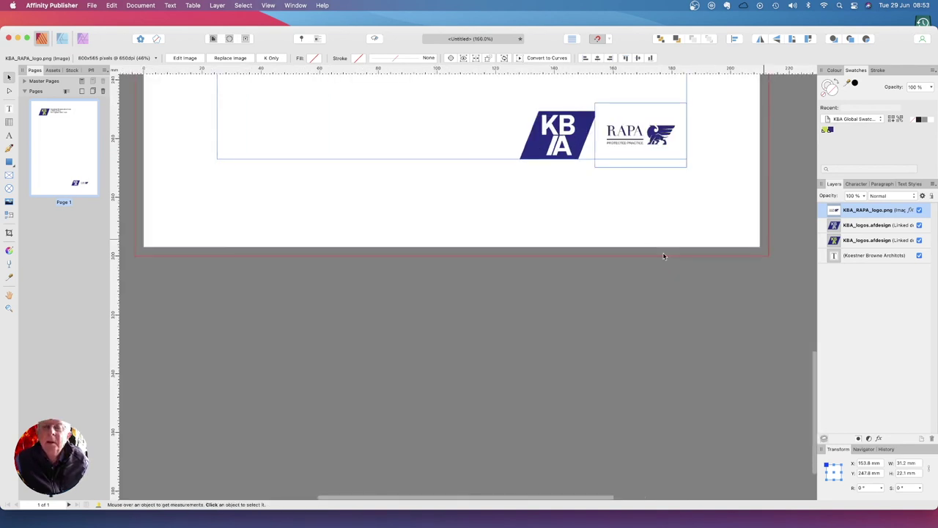
pyautogui.scroll(-2, 638, 210)
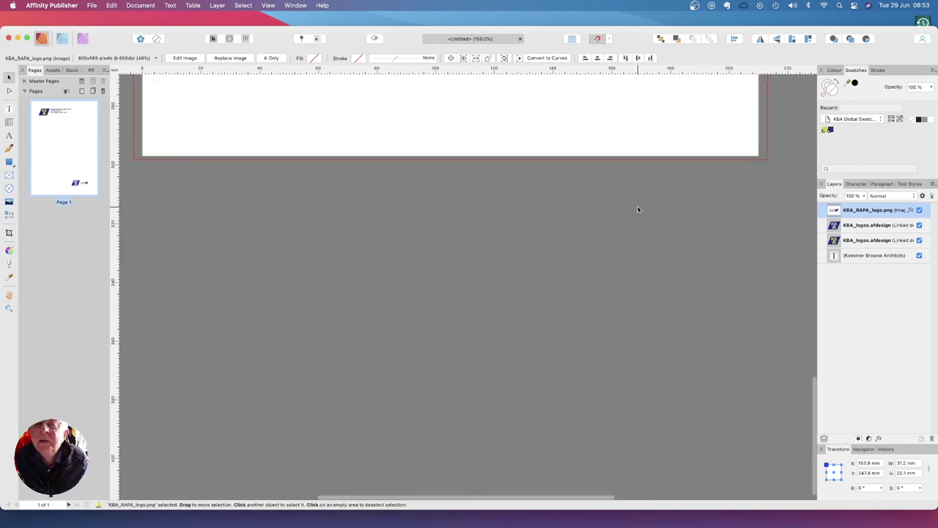
pyautogui.scroll(5, 638, 210)
pyautogui.hscroll(-1, 638, 210)
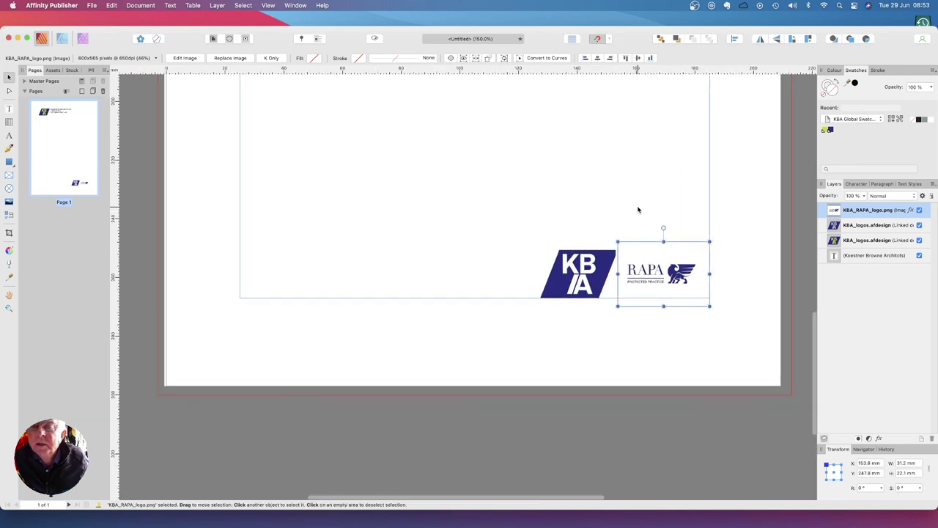
pyautogui.hscroll(3, 638, 209)
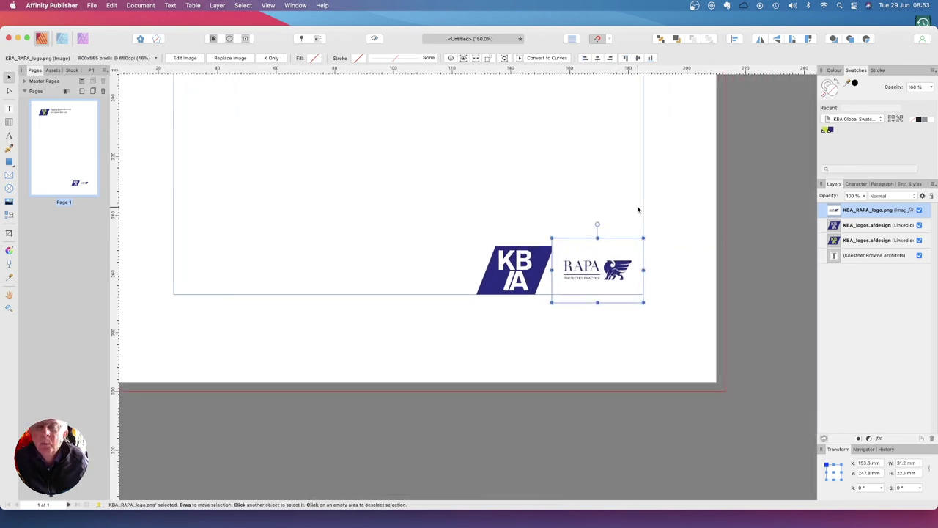
pyautogui.click(660, 237)
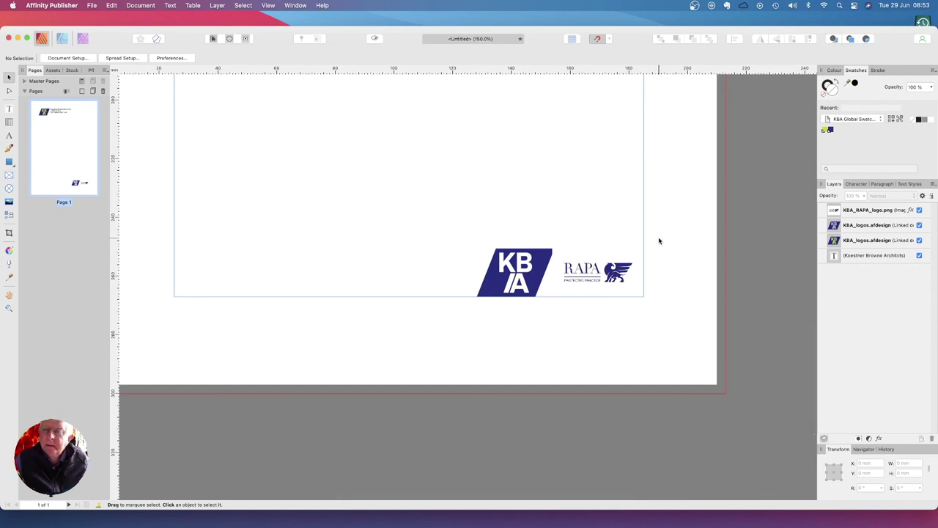
pyautogui.click(839, 211)
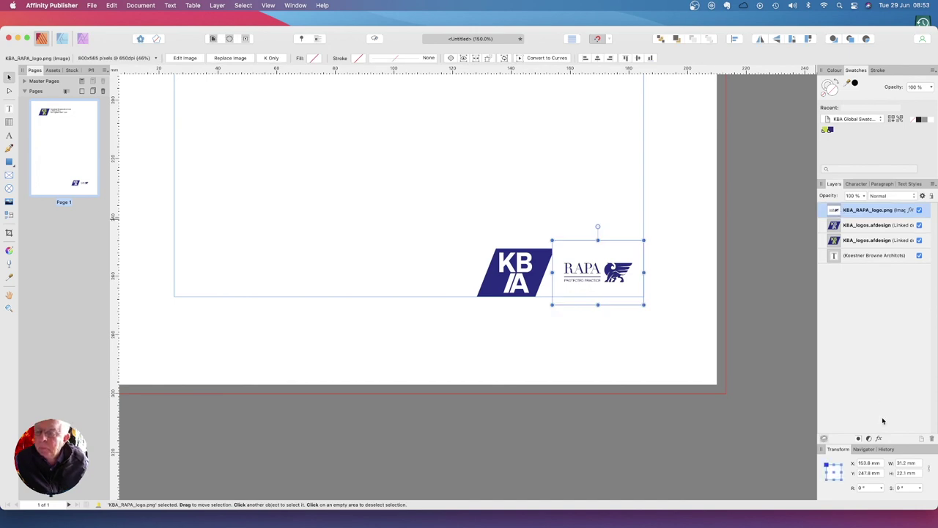
pyautogui.click(879, 438)
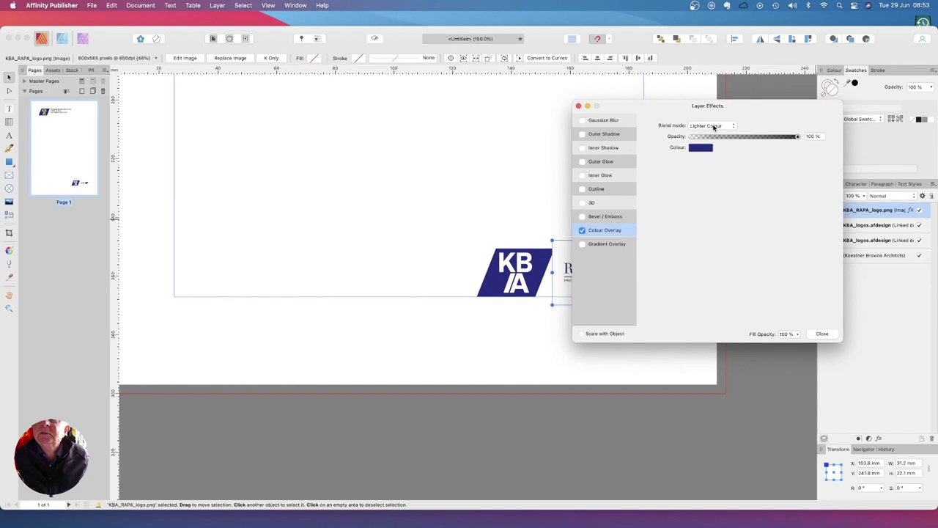
pyautogui.click(715, 126)
pyautogui.click(712, 126)
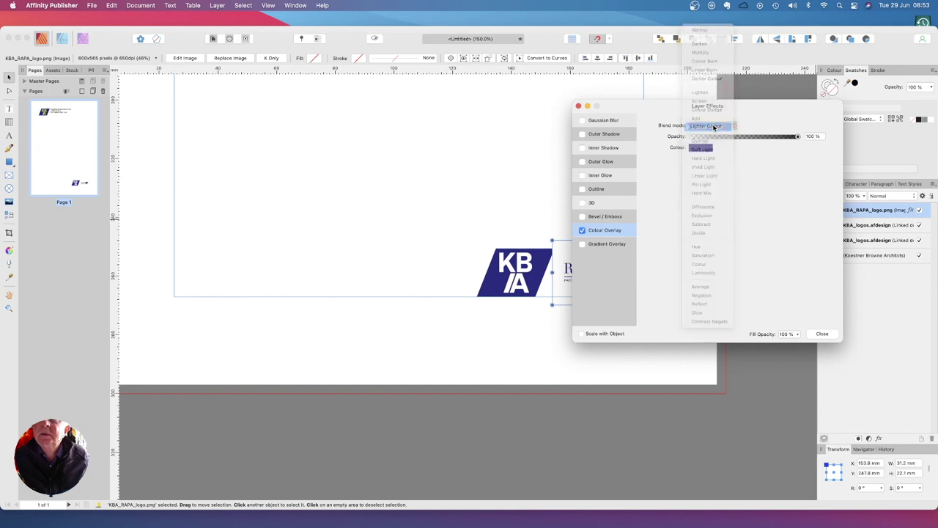
pyautogui.click(701, 149)
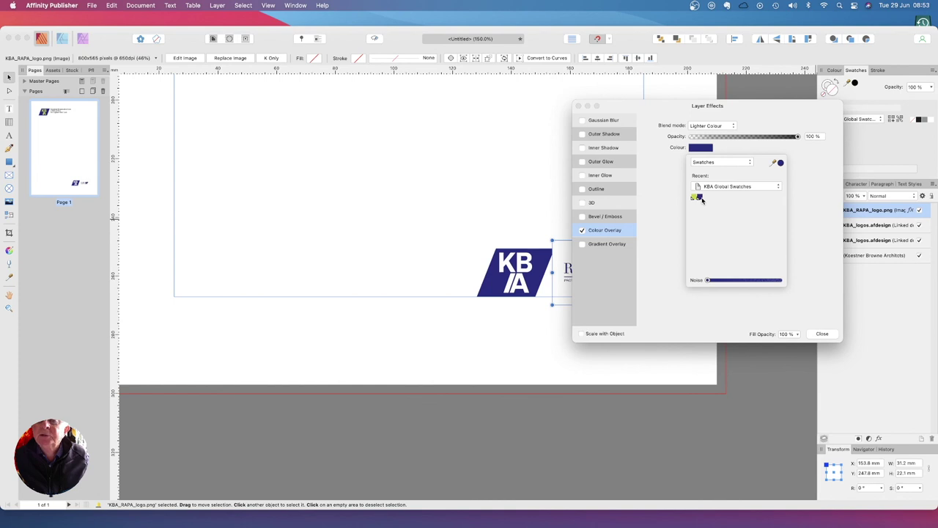
pyautogui.moveTo(669, 107); pyautogui.dragTo(756, 109)
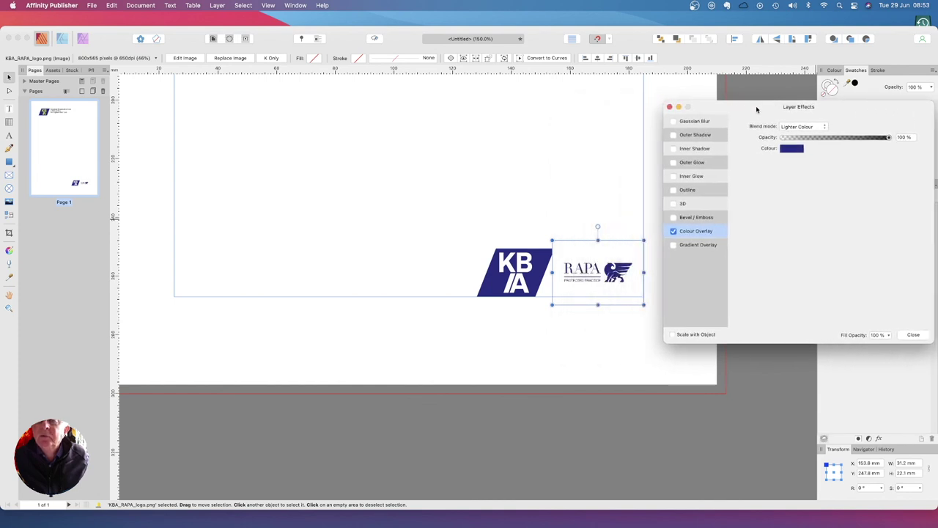
pyautogui.click(791, 150)
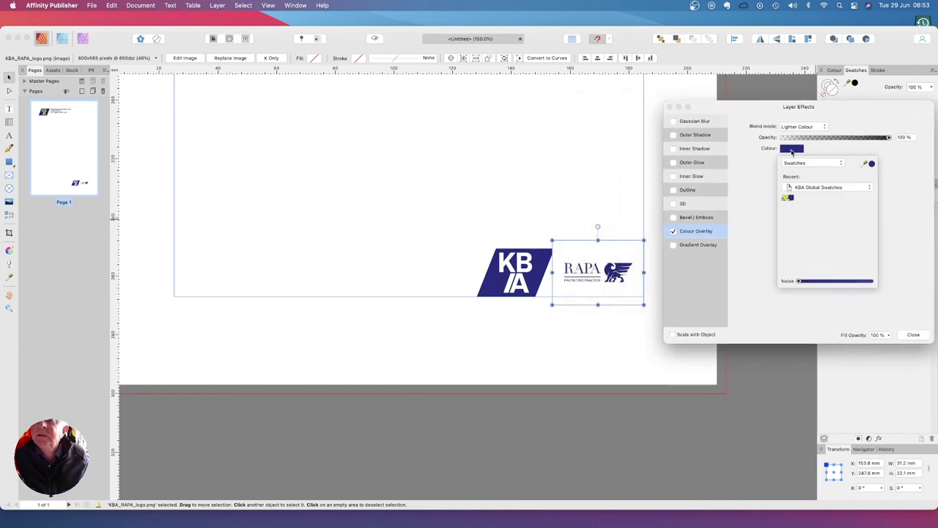
pyautogui.click(787, 198)
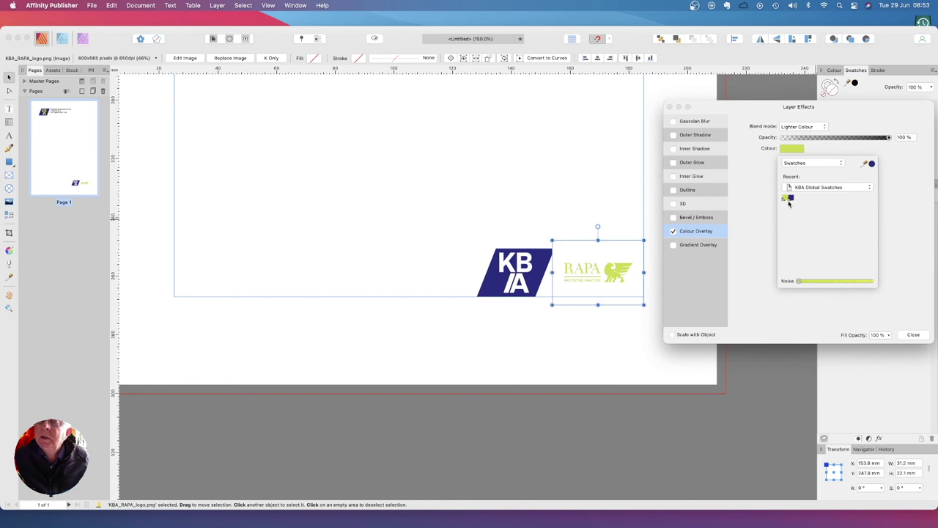
pyautogui.click(791, 198)
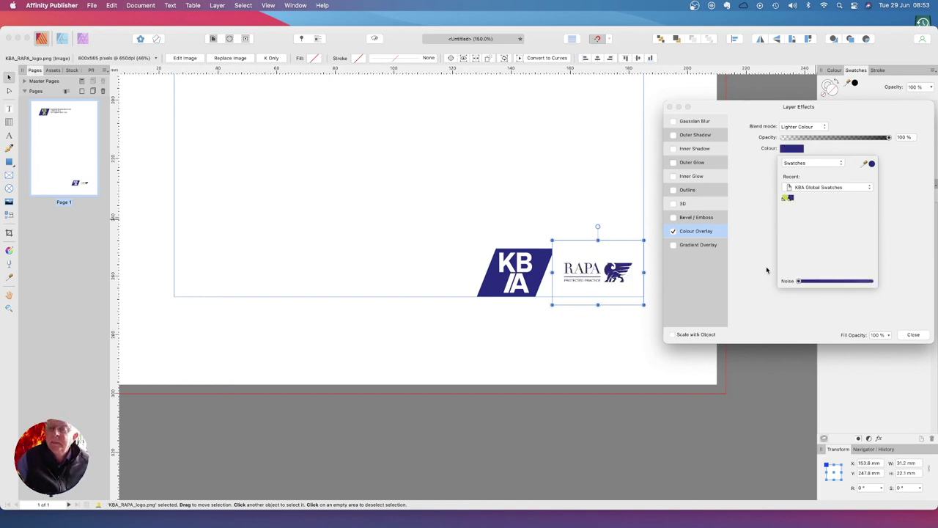
pyautogui.click(907, 335)
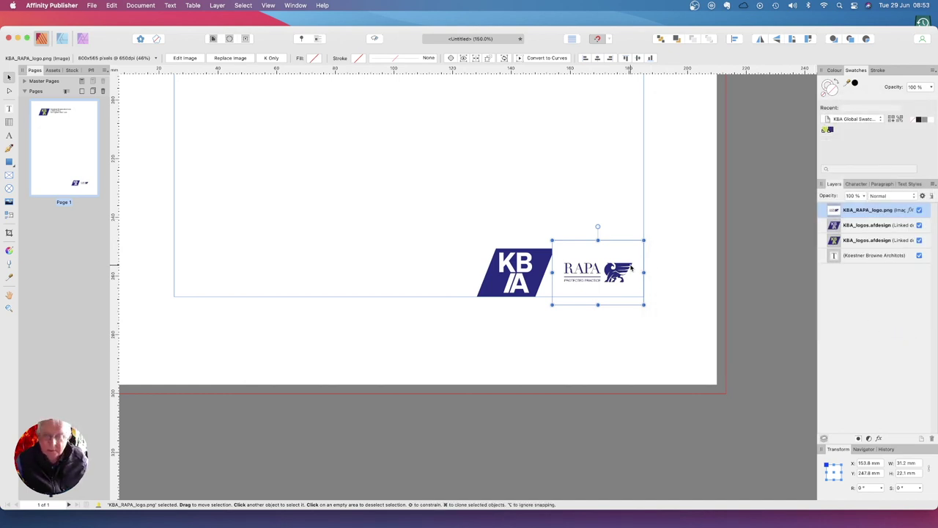
pyautogui.scroll(-5, 631, 269)
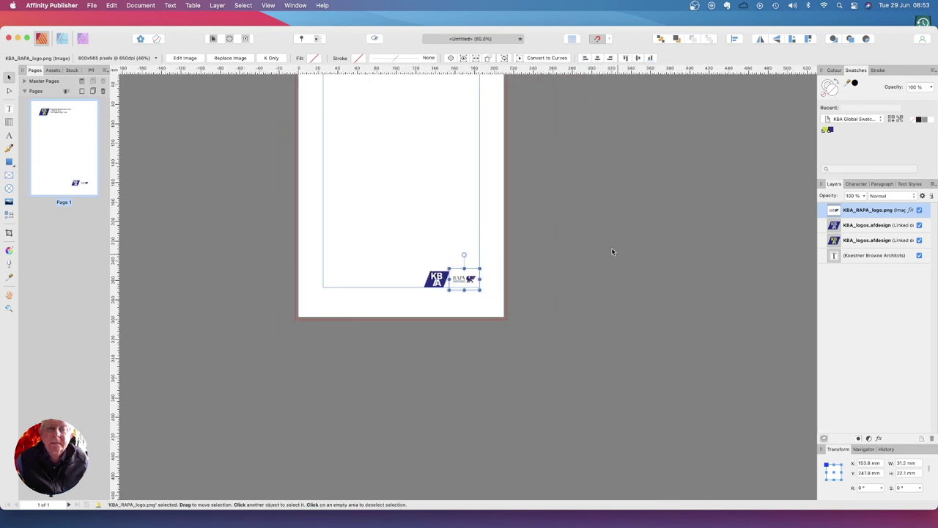
# Export the letterhead as a PDF (for print) at 300 DPI with Preview export when complete ticked
pyautogui.scroll(3, 385, 232)
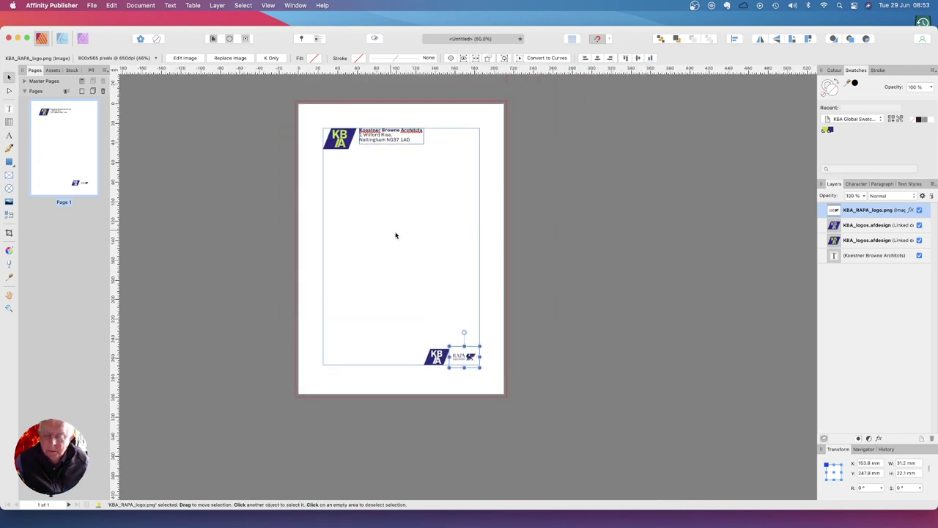
pyautogui.click(600, 261)
pyautogui.click(92, 5)
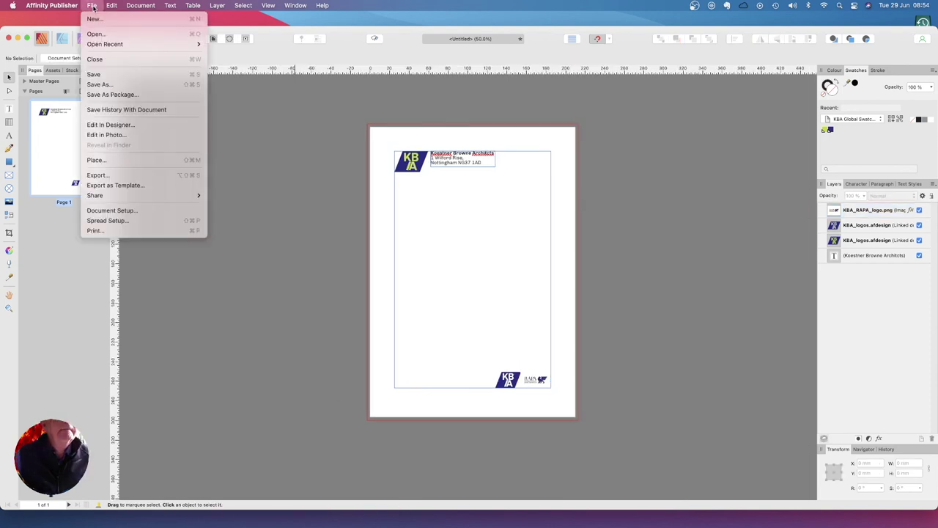
pyautogui.click(113, 177)
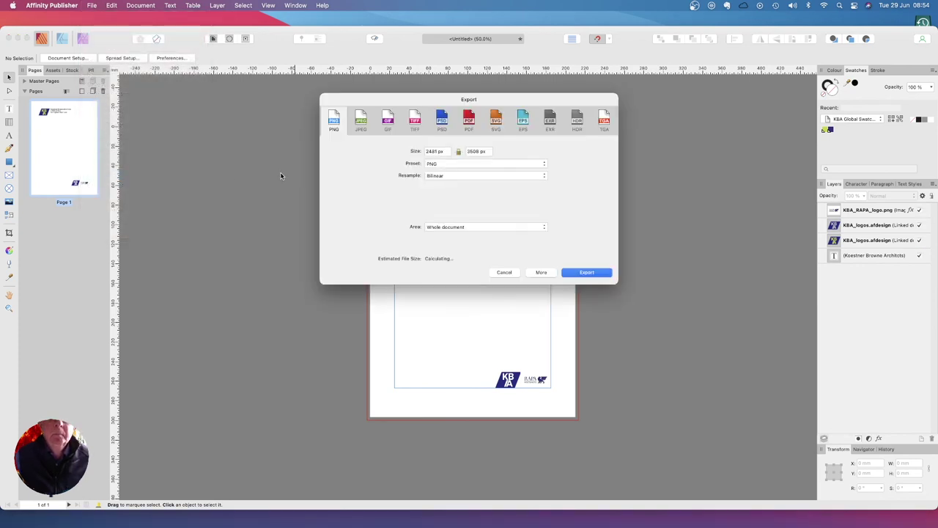
pyautogui.click(469, 121)
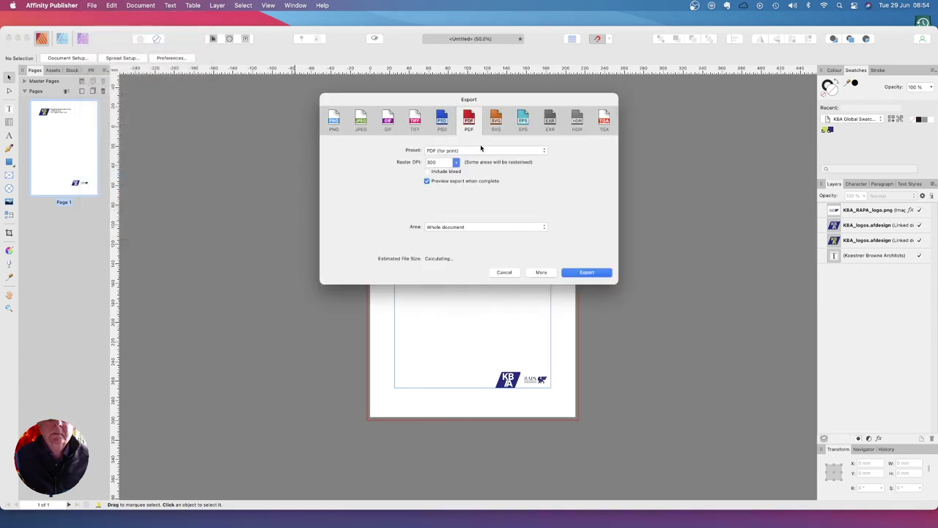
pyautogui.click(427, 181)
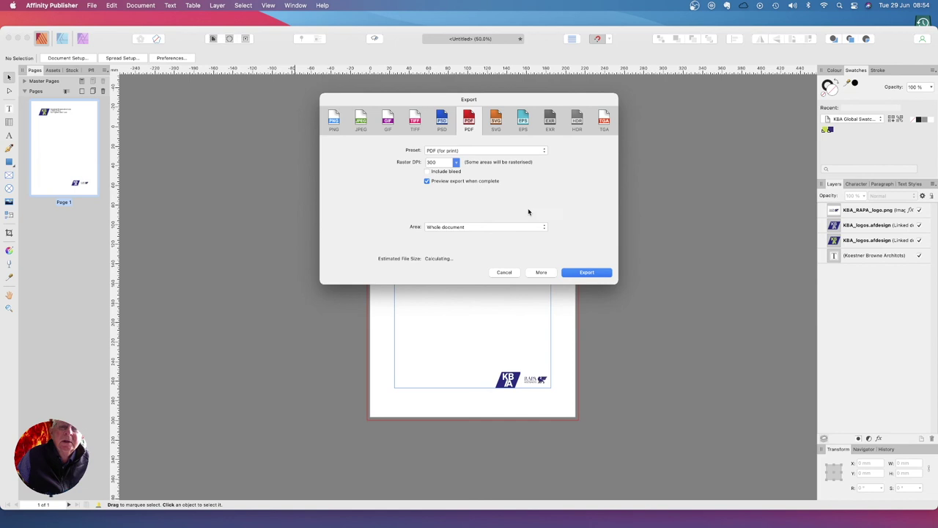
pyautogui.click(585, 274)
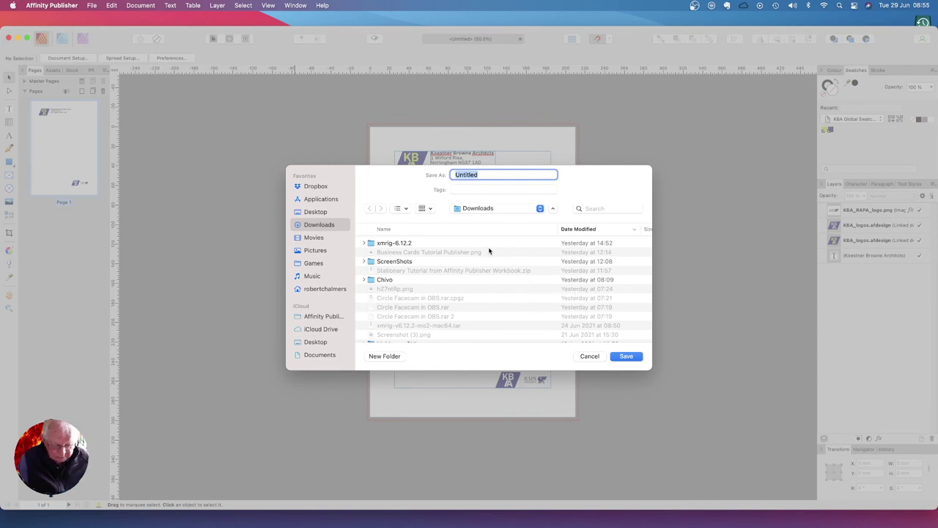
# Save the exported PDF as 'Letterhead' in the Downloads folder
pyautogui.write('Le')
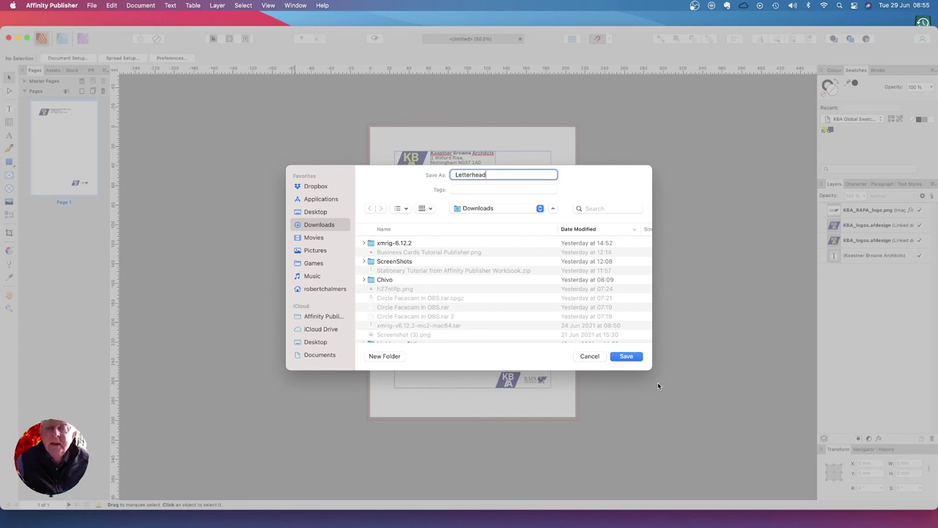
pyautogui.click(627, 359)
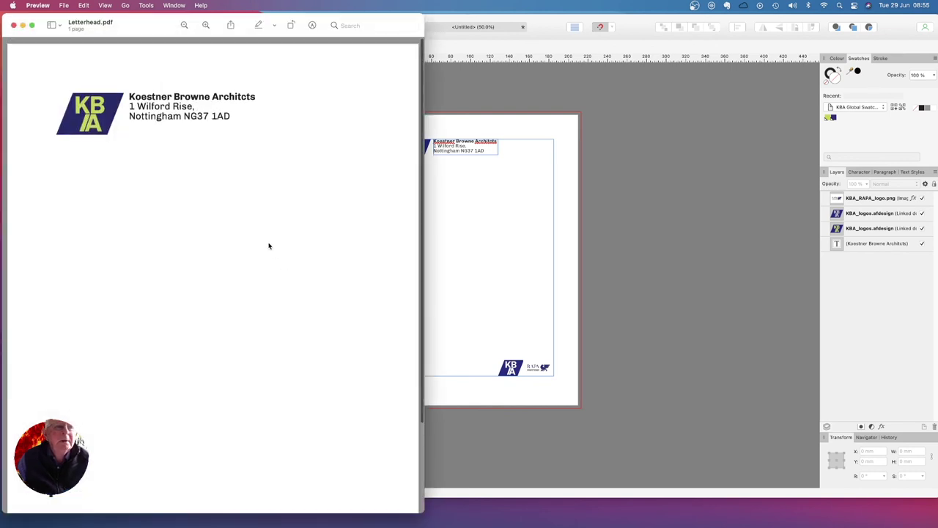
# Zoom out in Preview to show the full Letterhead.pdf page with header and bottom-right logos
pyautogui.scroll(-3, 268, 246)
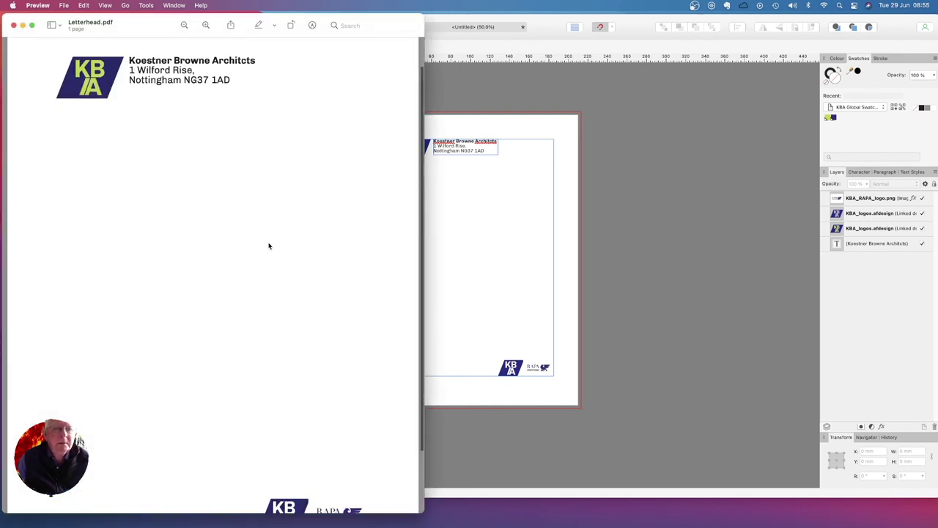
pyautogui.moveTo(141, 25); pyautogui.dragTo(308, 23)
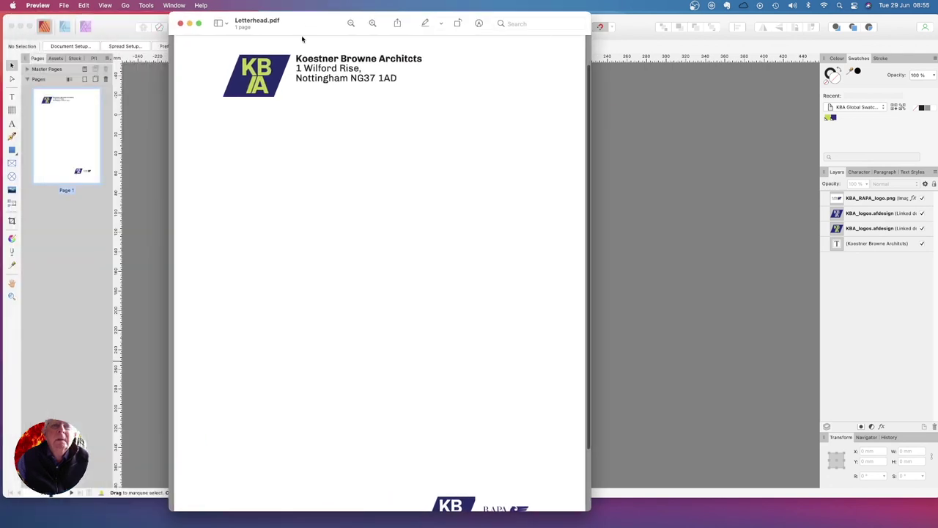
pyautogui.click(352, 23)
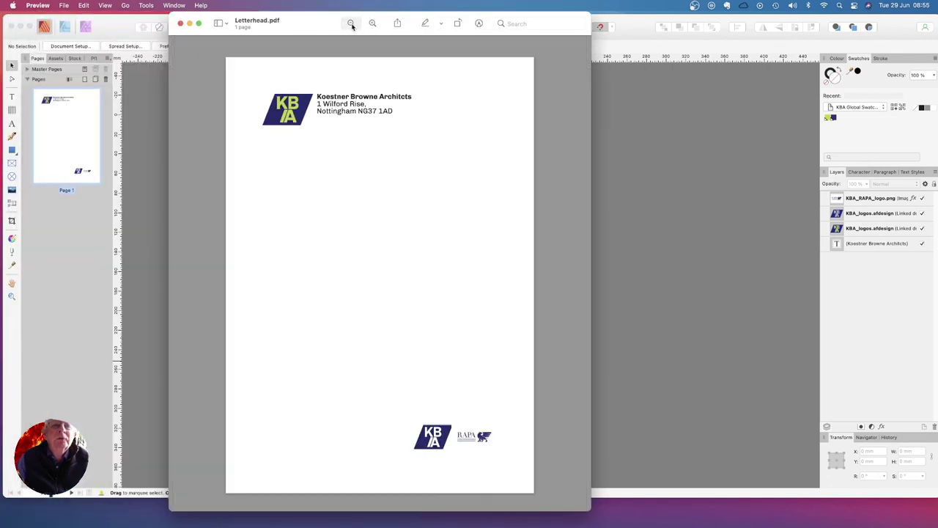